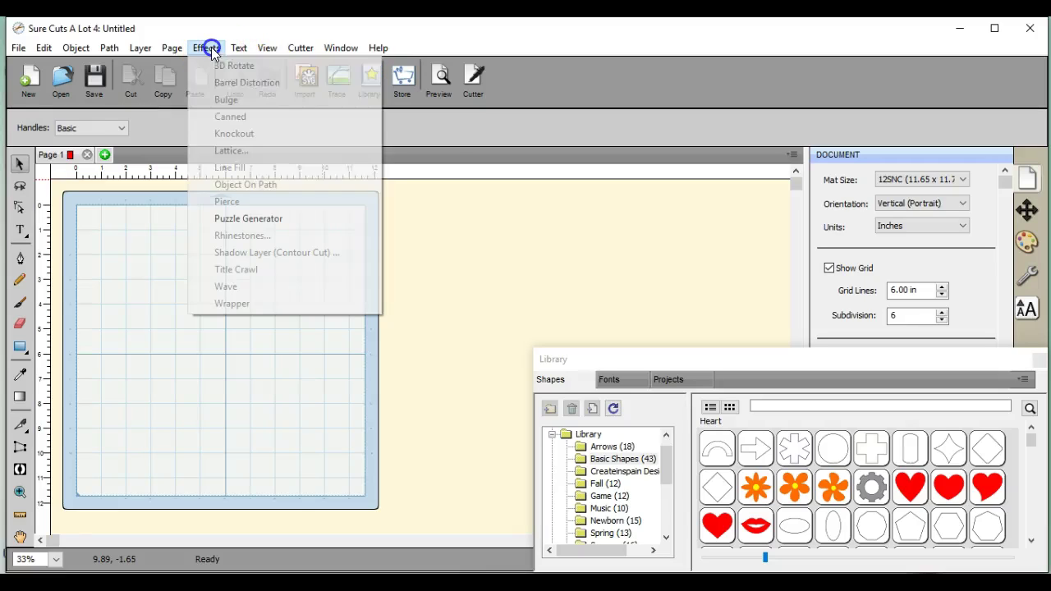
Generate a 7×7 jigsaw puzzle with variance 7.00 in Puzzle Generator and place it on the mat.
{"action": "left_click", "coordinate": [269, 224]}
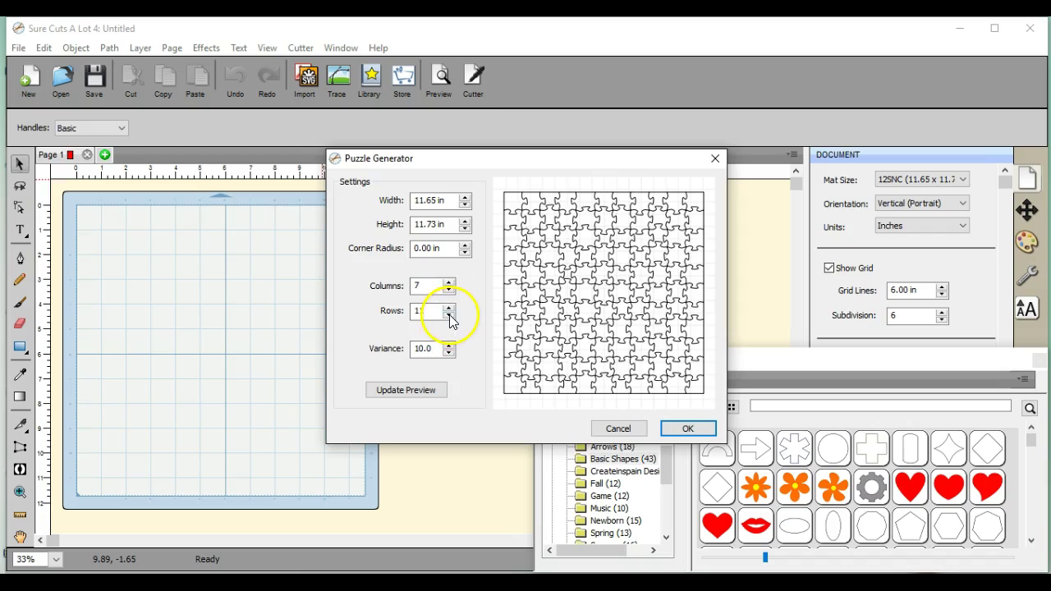
{"action": "left_click", "coordinate": [450, 316]}
{"action": "left_click", "coordinate": [450, 316]}
{"action": "left_click", "coordinate": [450, 316]}
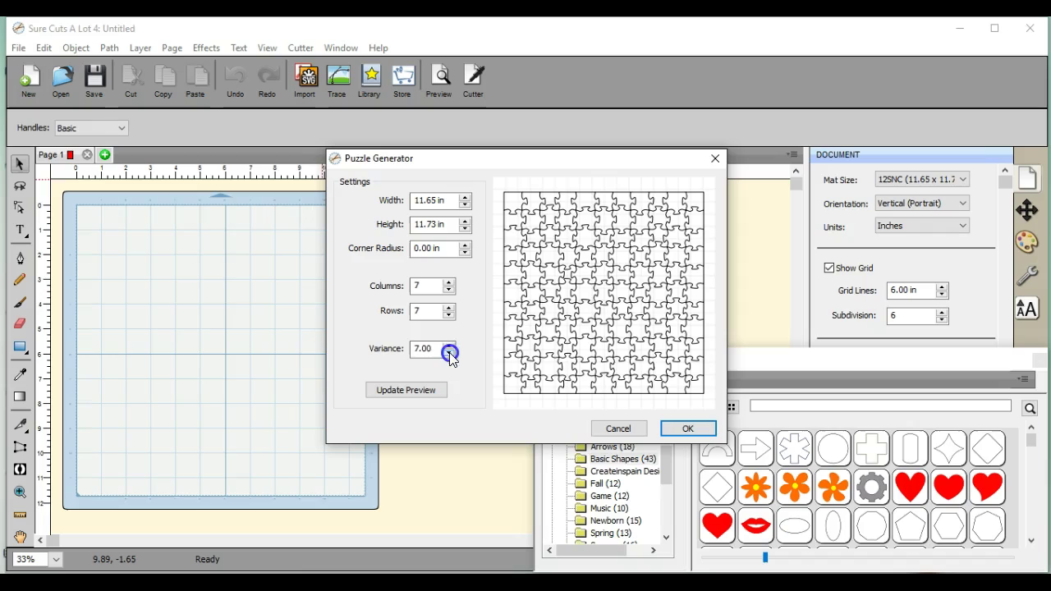
{"action": "left_click", "coordinate": [449, 353]}
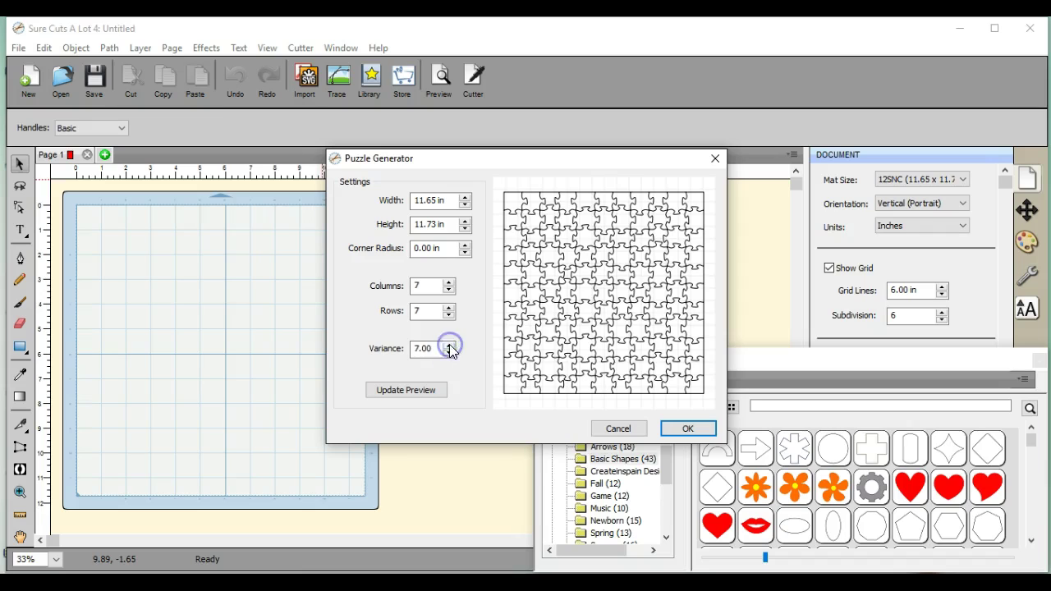
{"action": "left_click", "coordinate": [408, 390]}
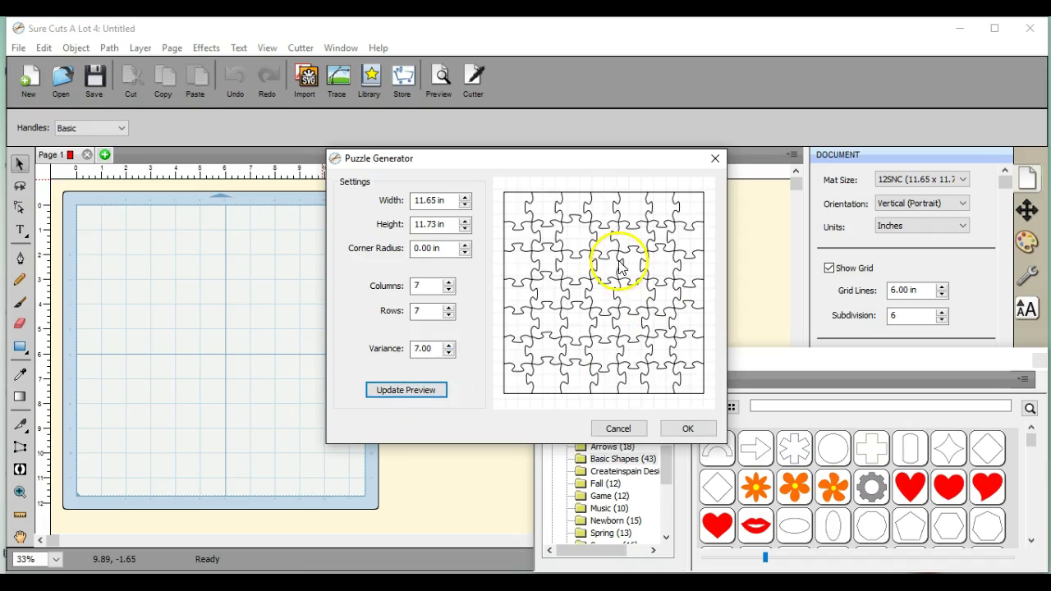
{"action": "left_click", "coordinate": [683, 429]}
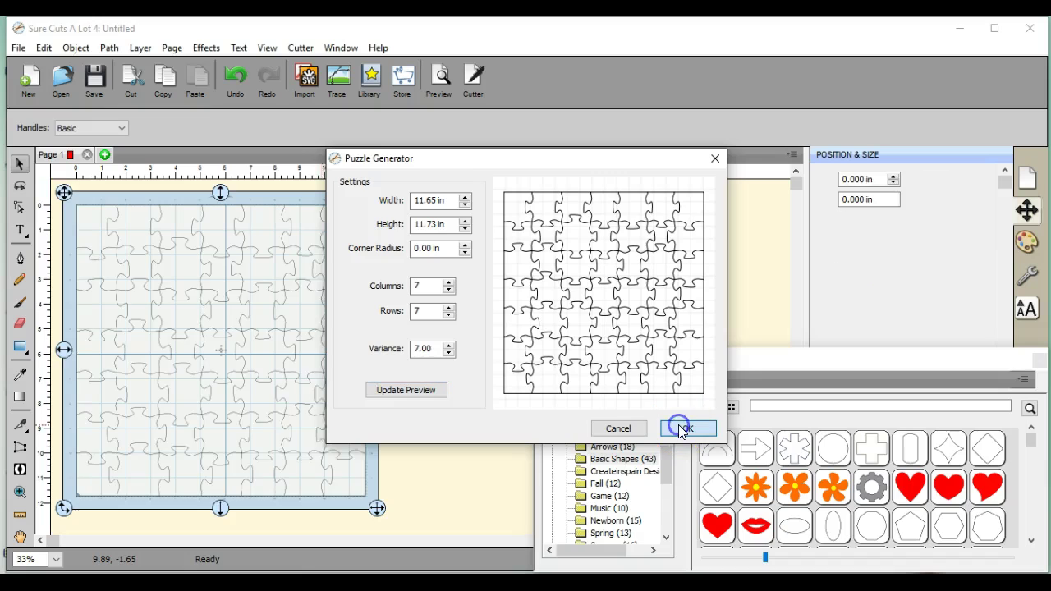
{"action": "left_click", "coordinate": [206, 47]}
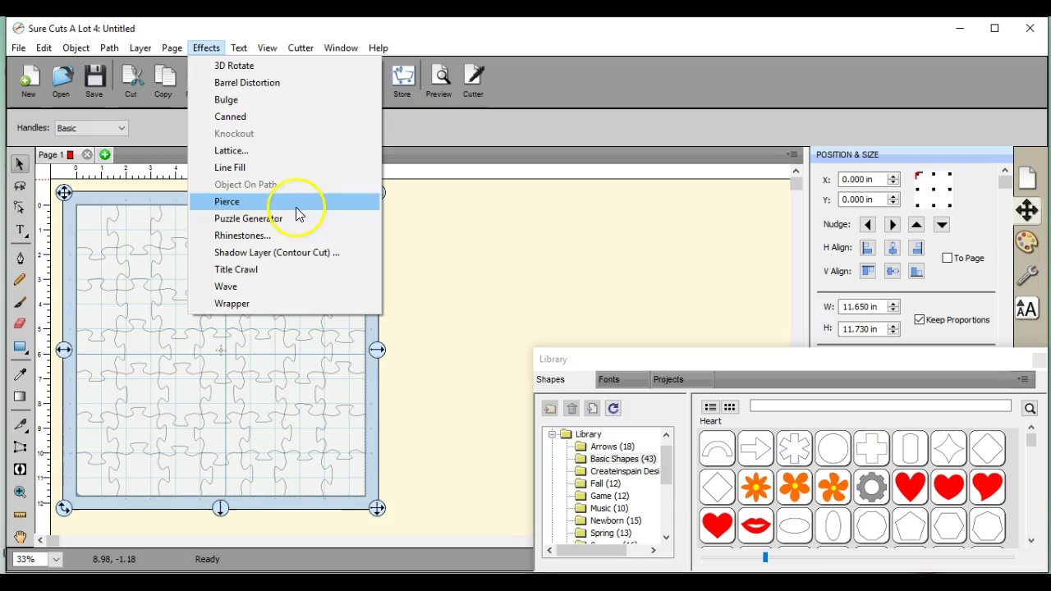
{"action": "left_click", "coordinate": [302, 218]}
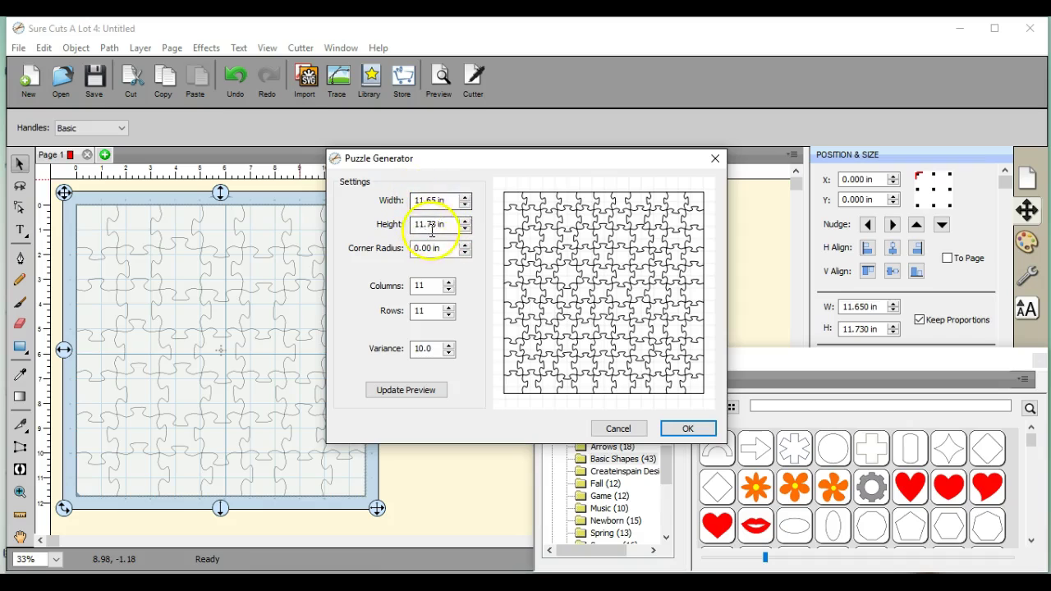
Dismiss the Puzzle Generator, select the puzzle, and turn off Keep Proportions.
{"action": "left_click", "coordinate": [620, 427]}
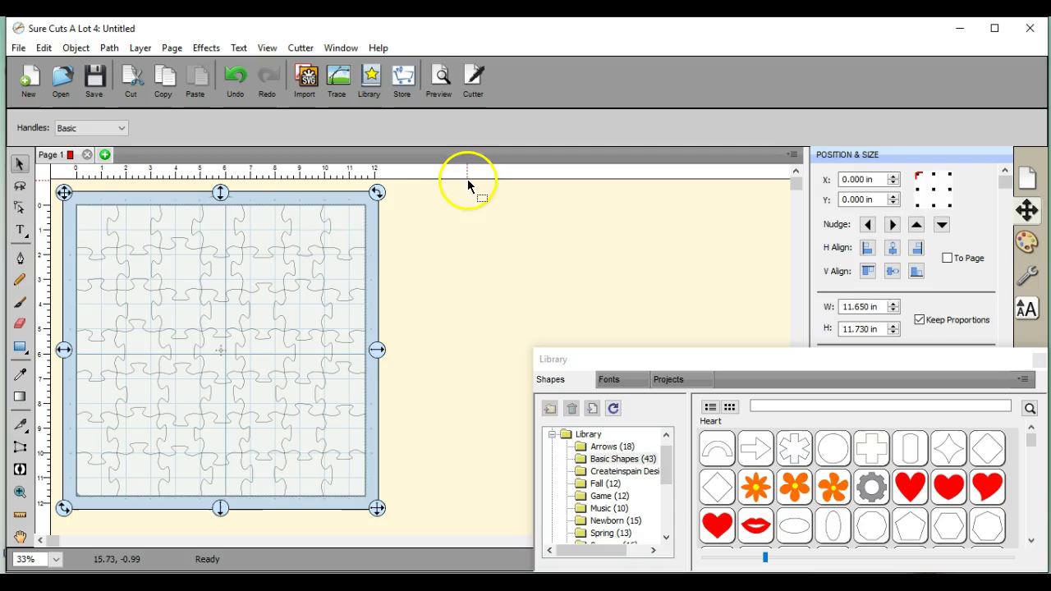
{"action": "left_click", "coordinate": [287, 266]}
{"action": "left_click", "coordinate": [286, 267]}
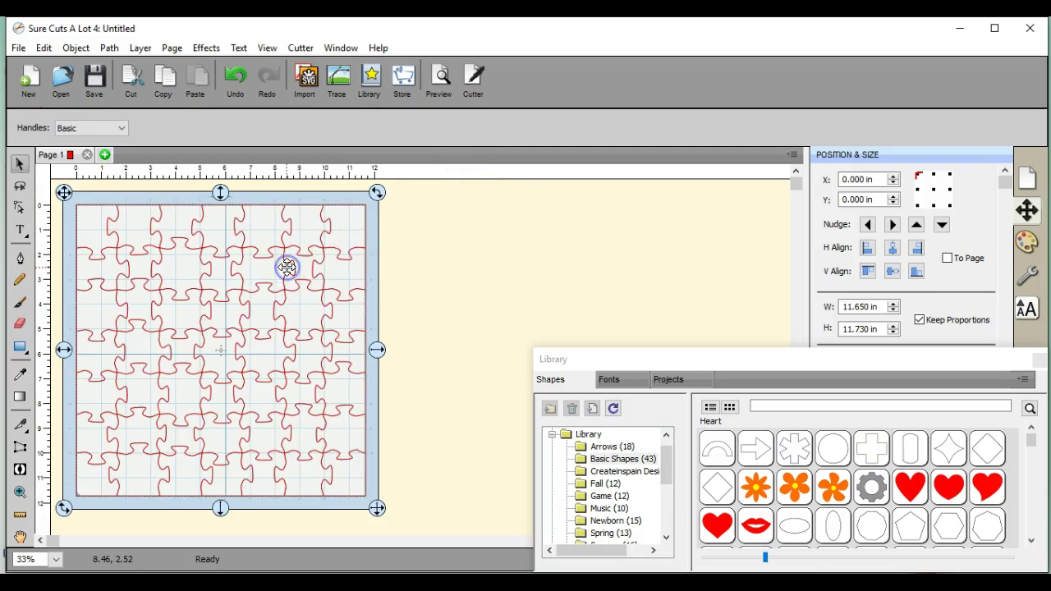
{"action": "left_click", "coordinate": [919, 320]}
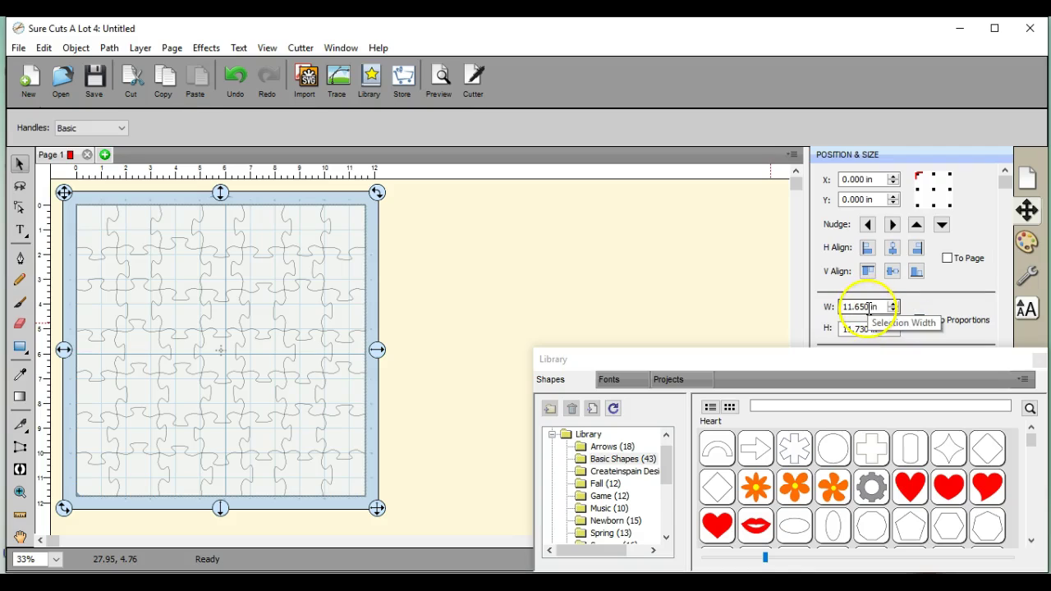
Set the puzzle to 11 × 11 in and center it horizontally and vertically on the page.
{"action": "double_click", "coordinate": [868, 307]}
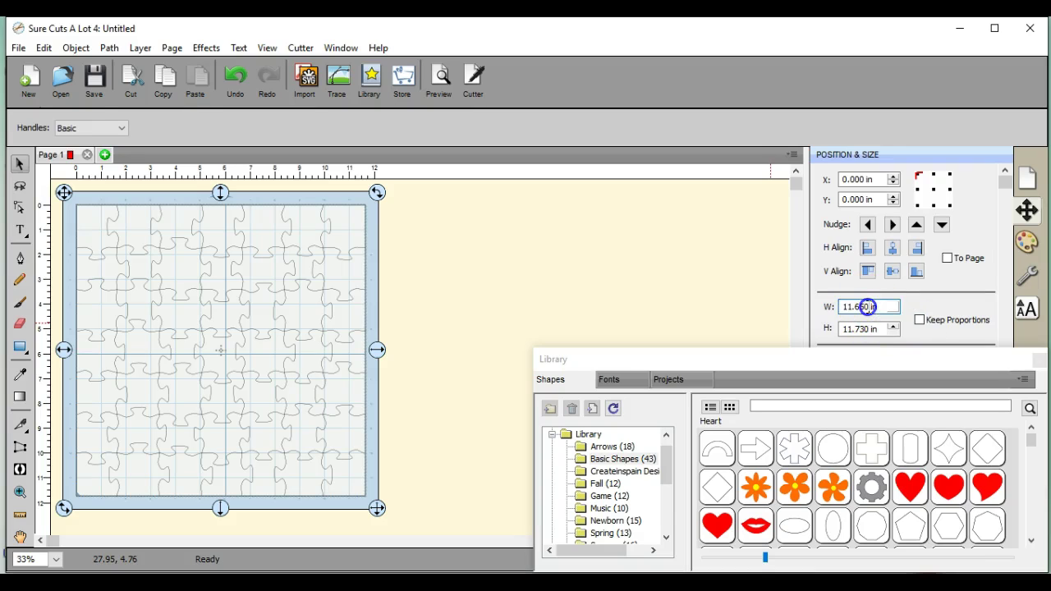
{"action": "left_click_drag", "start_coordinate": [856, 307], "coordinate": [858, 306]}
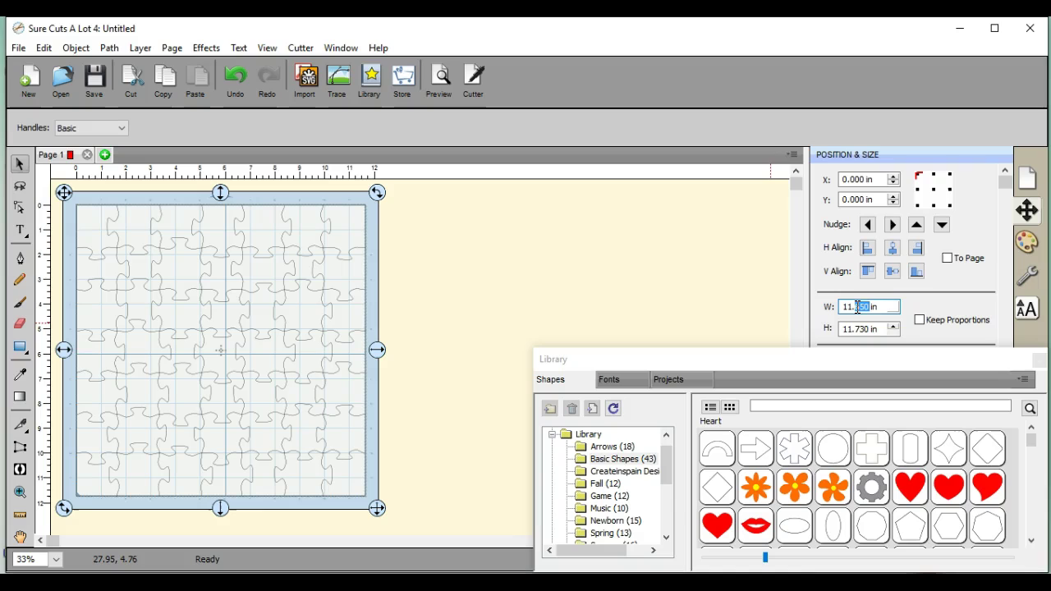
{"action": "key", "text": "Tab"}
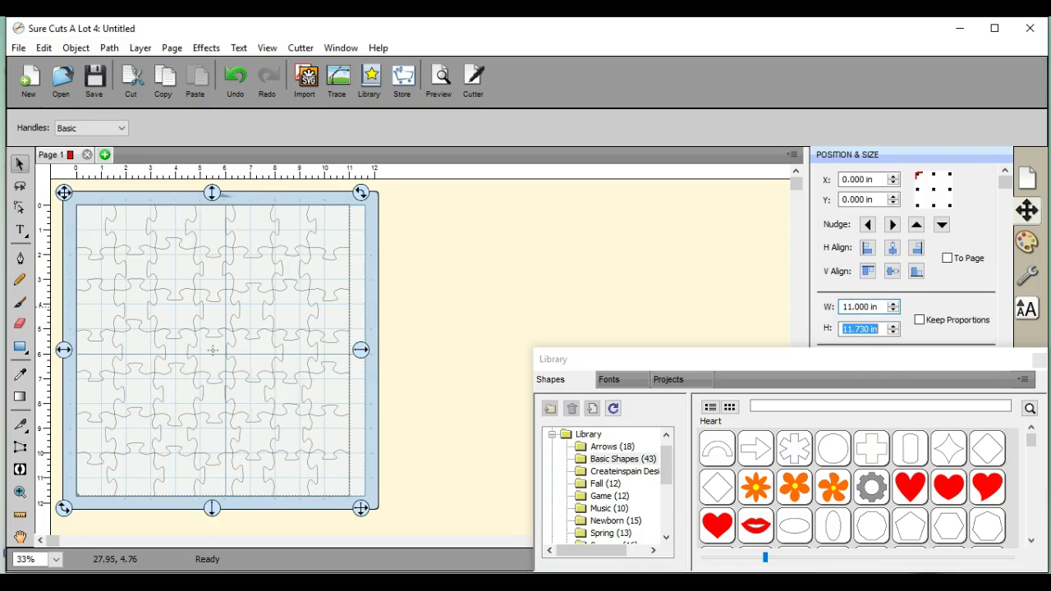
{"action": "left_click", "coordinate": [869, 328]}
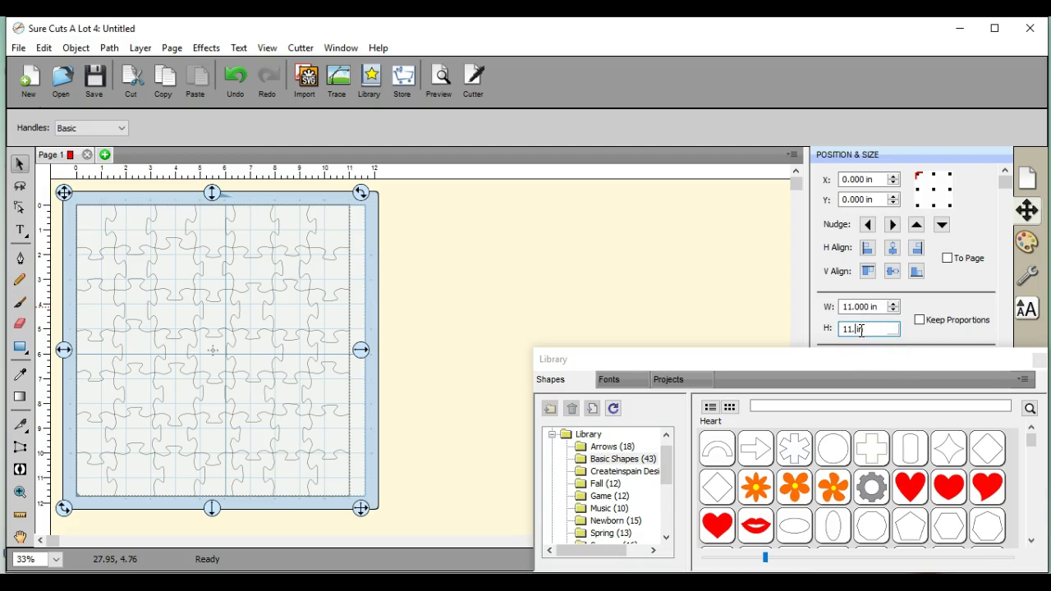
{"action": "key", "text": "Return"}
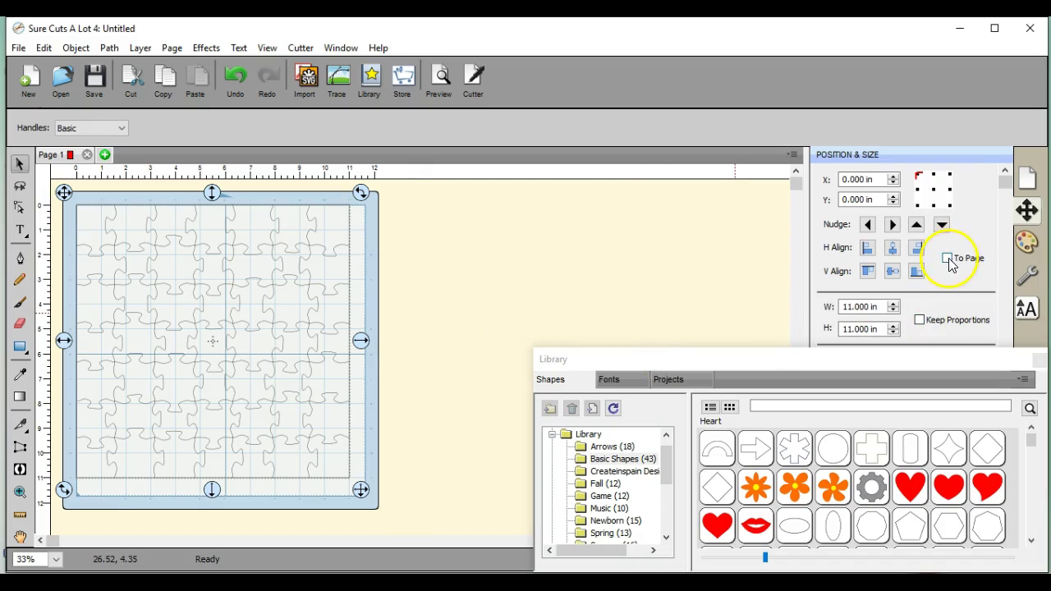
{"action": "left_click", "coordinate": [893, 248]}
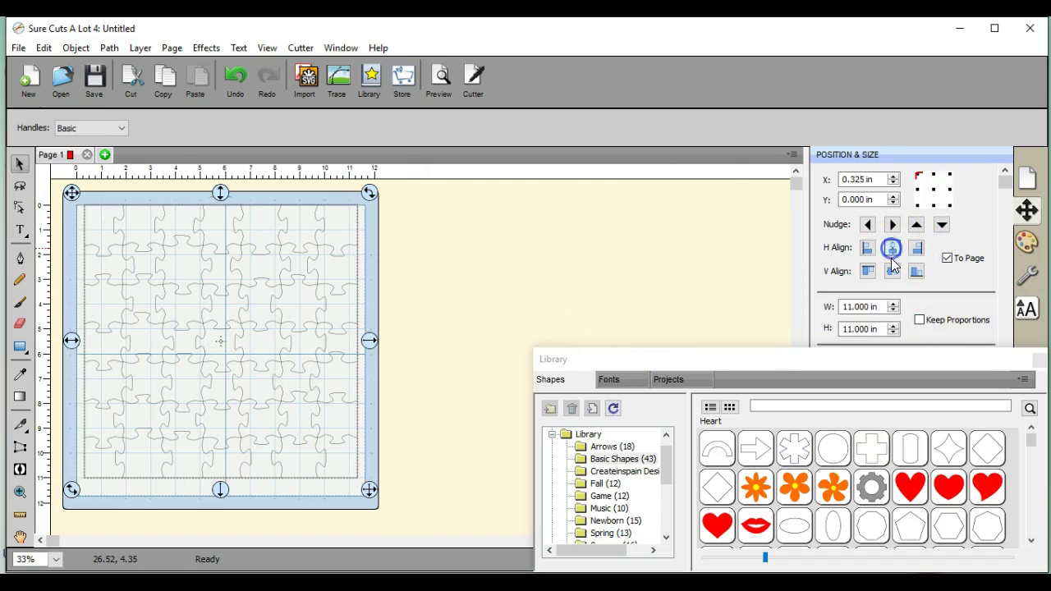
{"action": "left_click", "coordinate": [893, 271]}
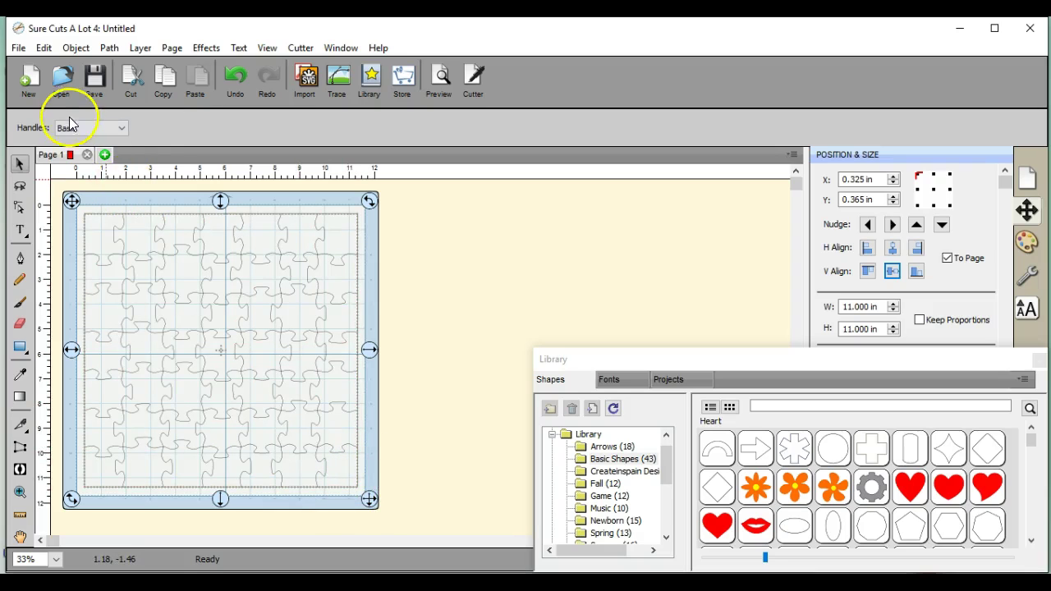
Create Page 2 and place the photo IMG_8809.JPG on it with File > Place Image.
{"action": "left_click", "coordinate": [106, 157]}
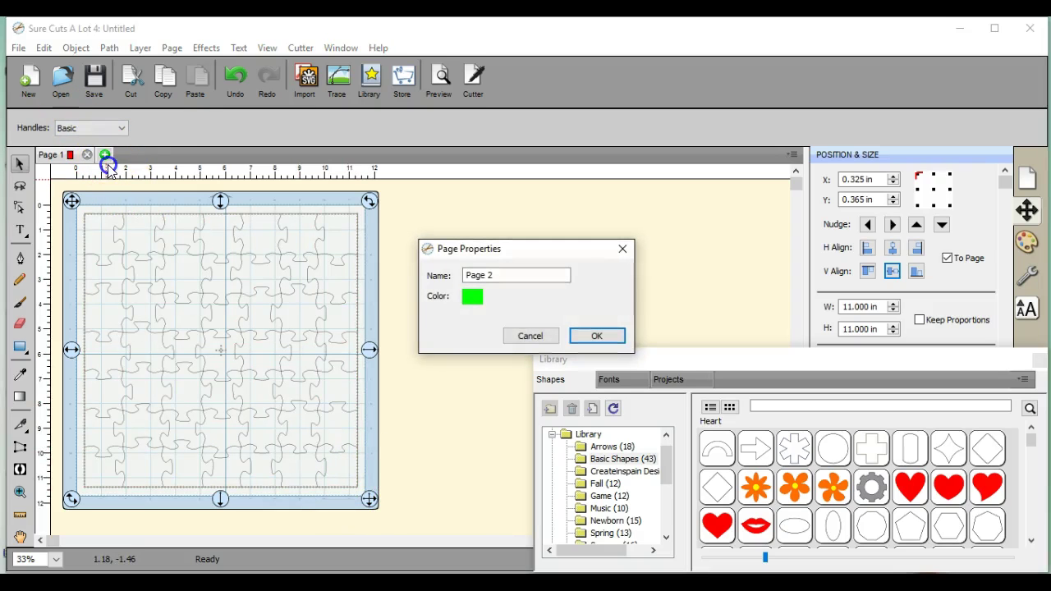
{"action": "key", "text": "Return"}
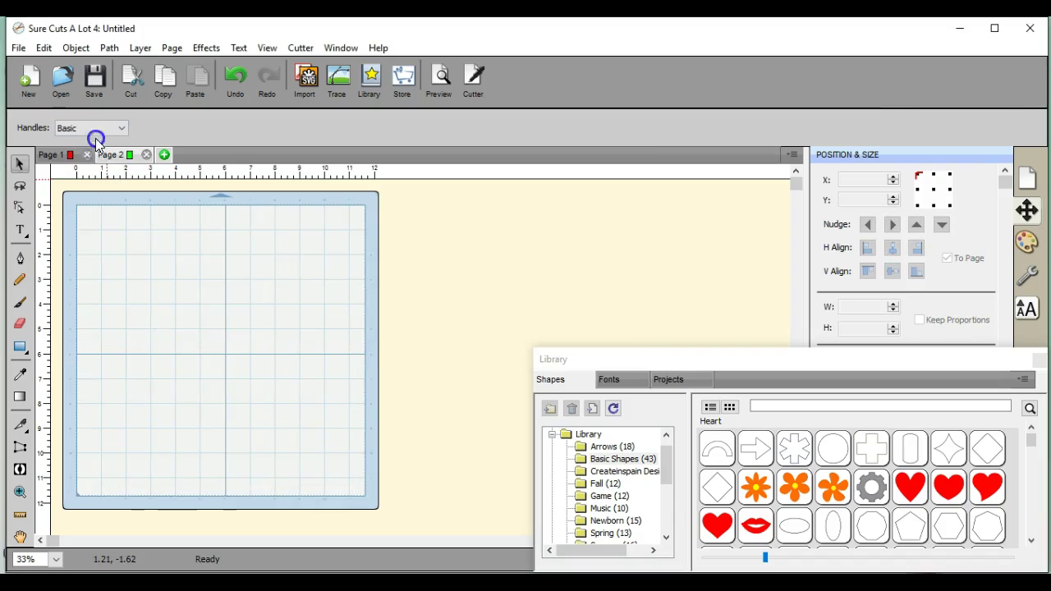
{"action": "left_click", "coordinate": [18, 50]}
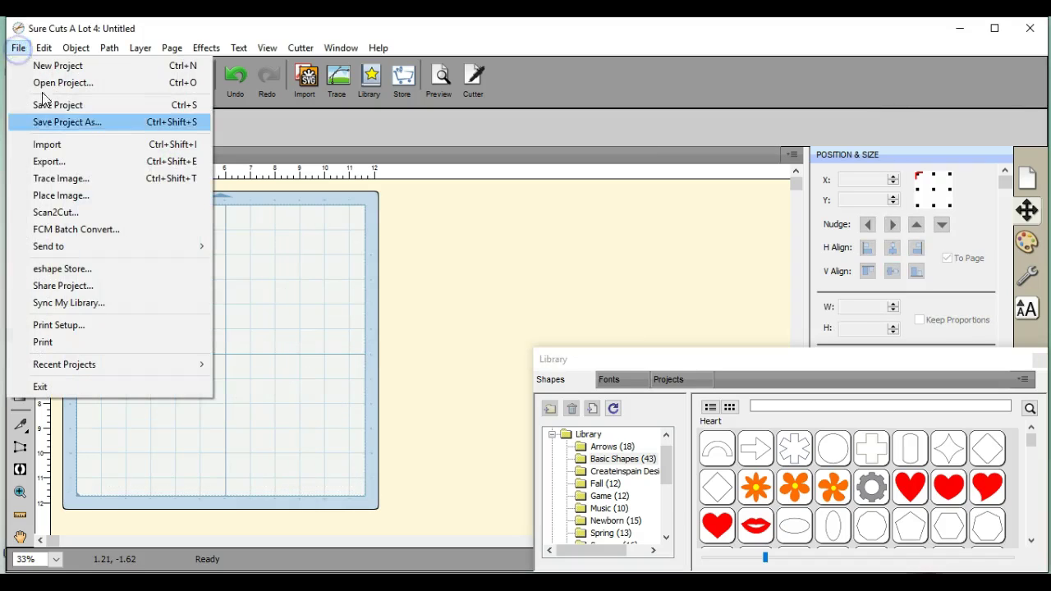
{"action": "left_click", "coordinate": [72, 196]}
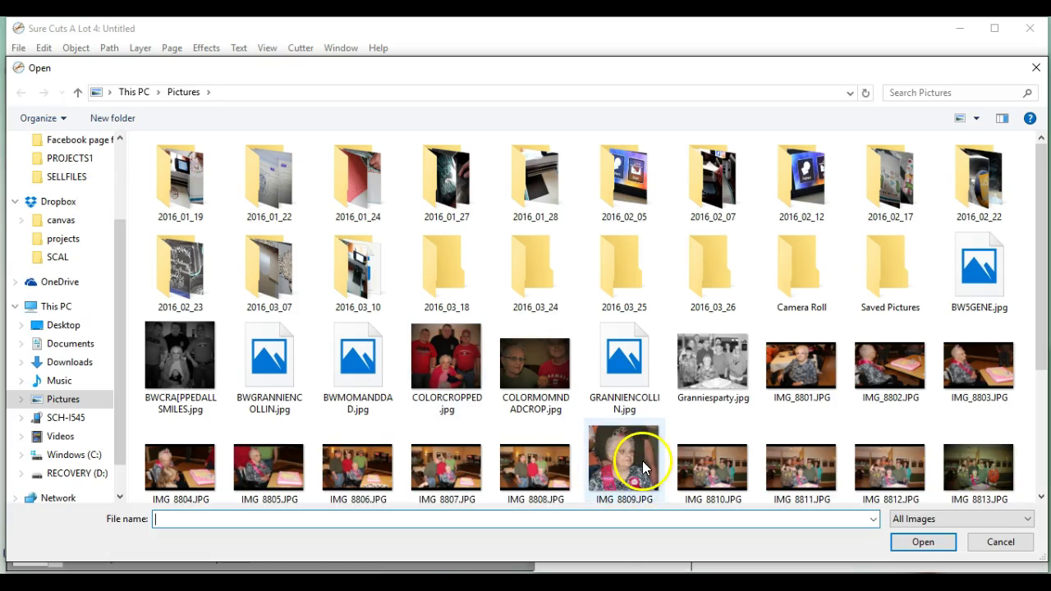
{"action": "left_click", "coordinate": [643, 466]}
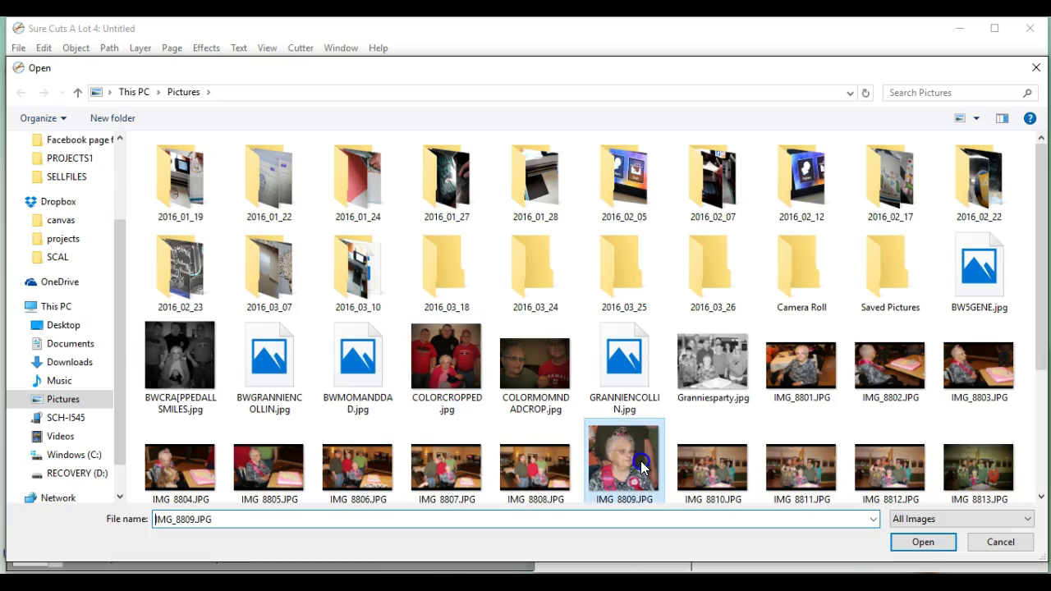
{"action": "double_click", "coordinate": [642, 466]}
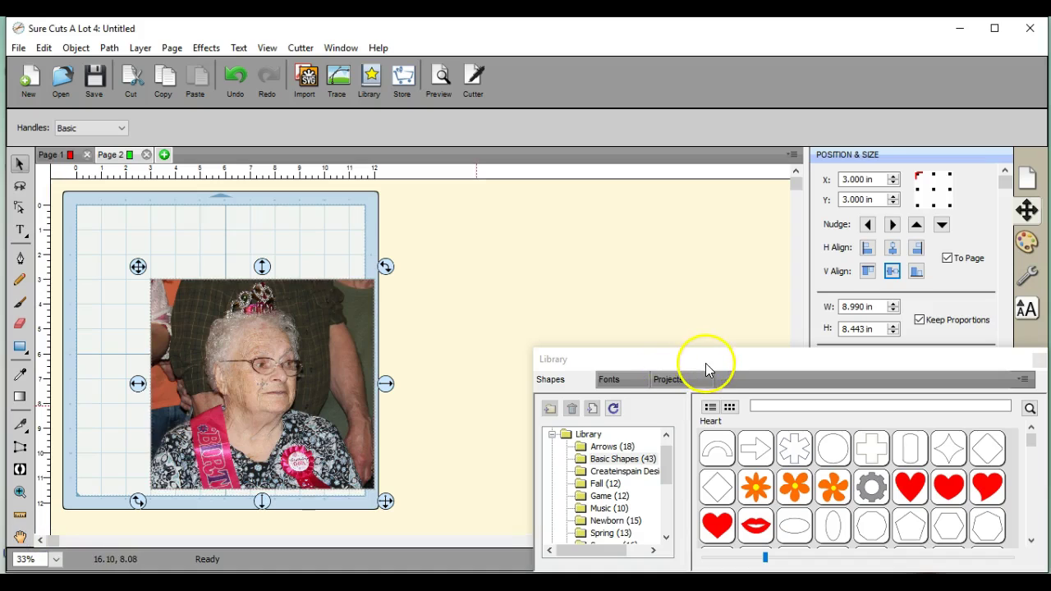
Turn off Keep Proportions, set the photo to 11 × 11 in, and center it on Page 2.
{"action": "left_click_drag", "start_coordinate": [705, 363], "coordinate": [709, 543]}
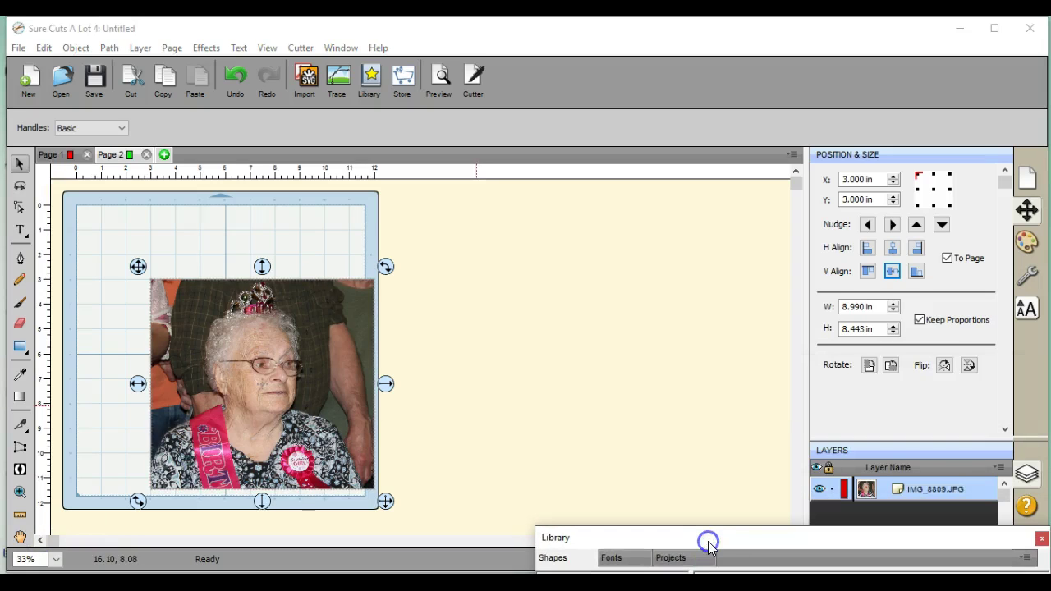
{"action": "left_click", "coordinate": [920, 320]}
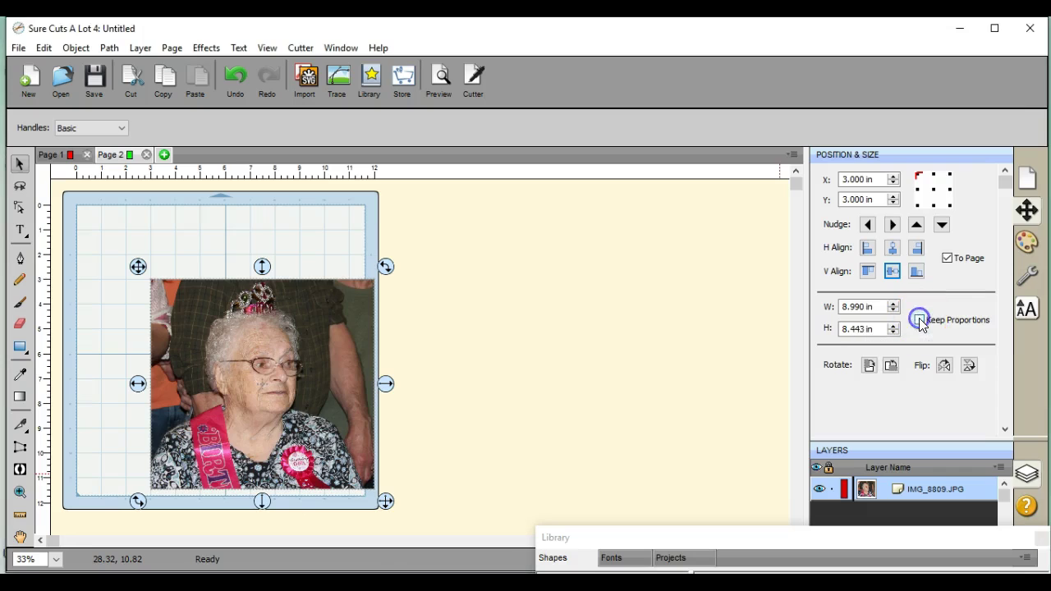
{"action": "double_click", "coordinate": [863, 306]}
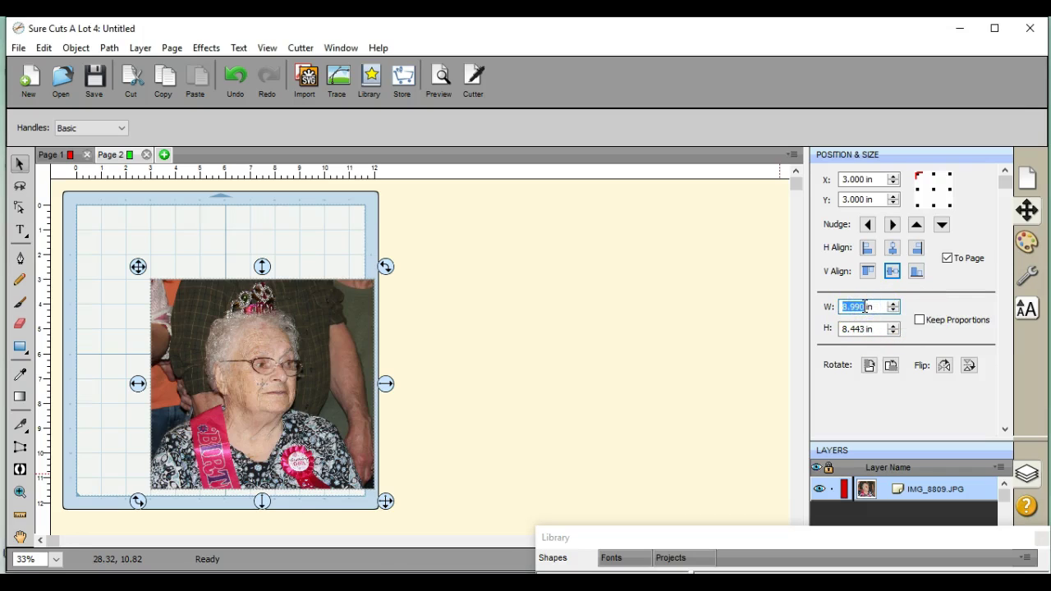
{"action": "key", "text": "Tab"}
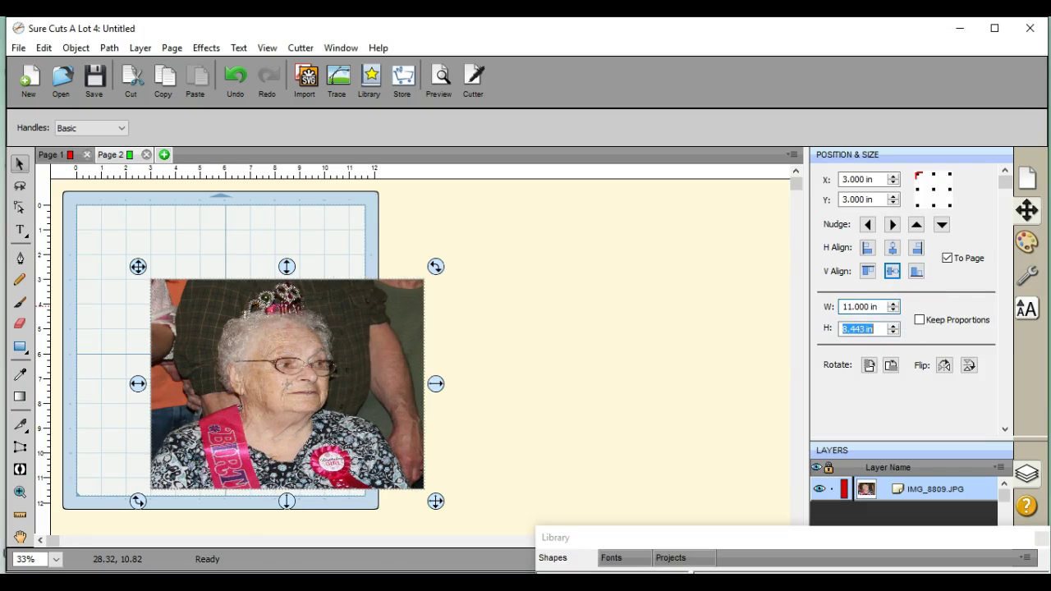
{"action": "left_click", "coordinate": [865, 328]}
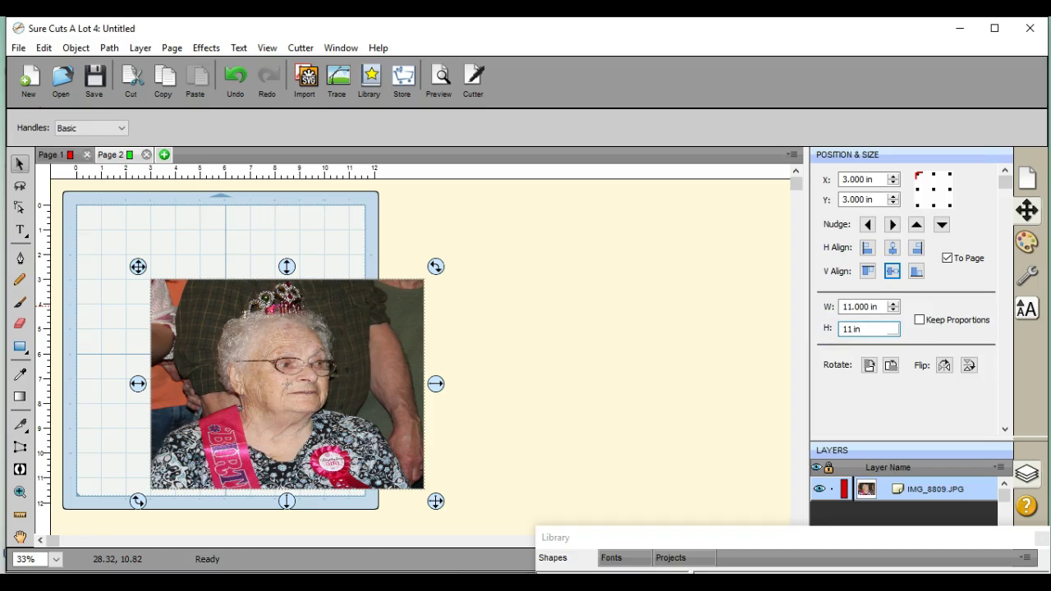
{"action": "key", "text": "Return"}
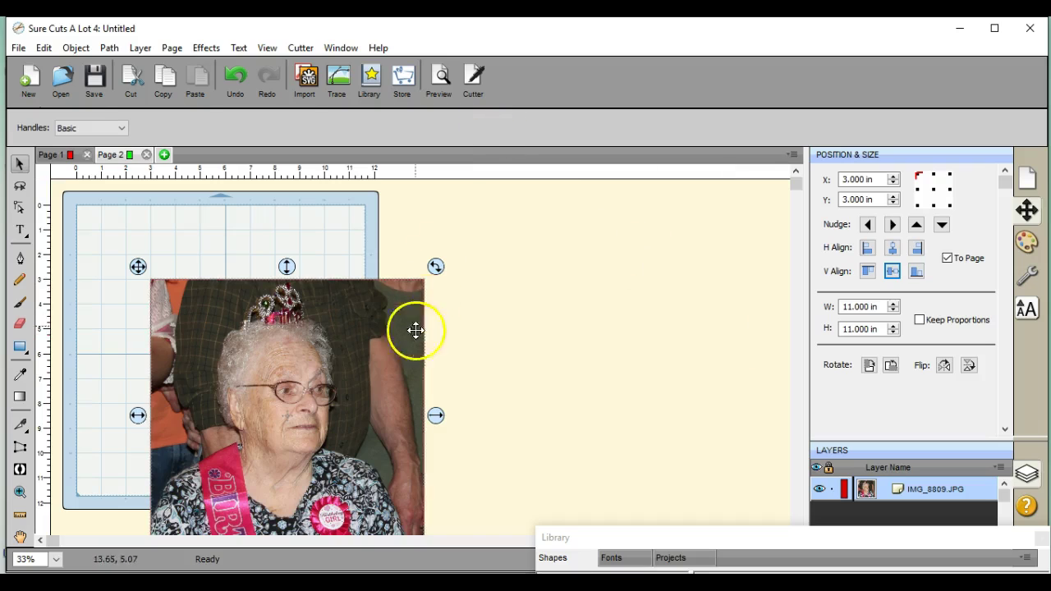
{"action": "left_click", "coordinate": [892, 248]}
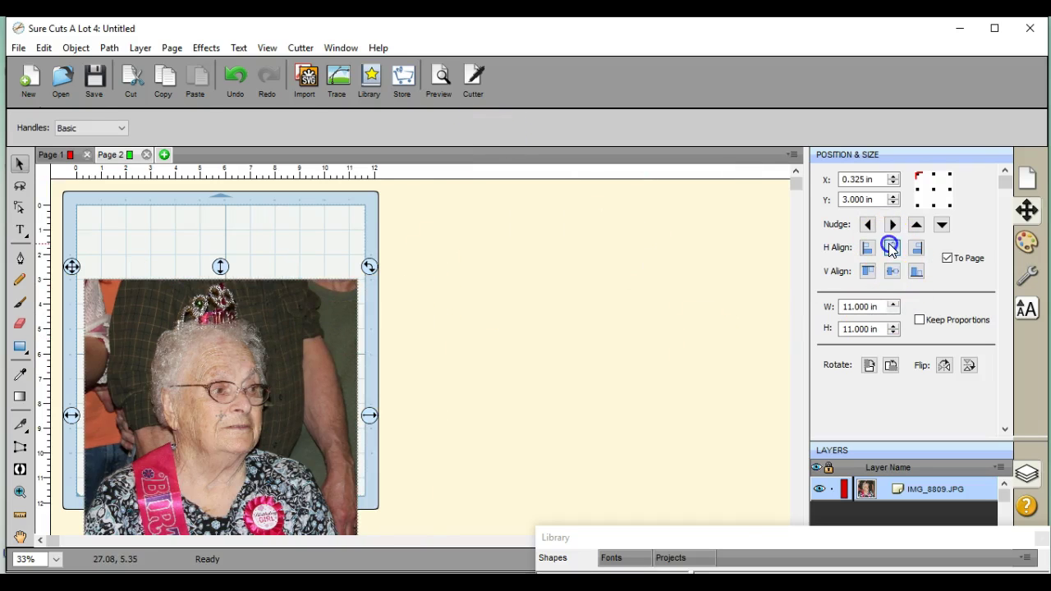
{"action": "left_click", "coordinate": [892, 273]}
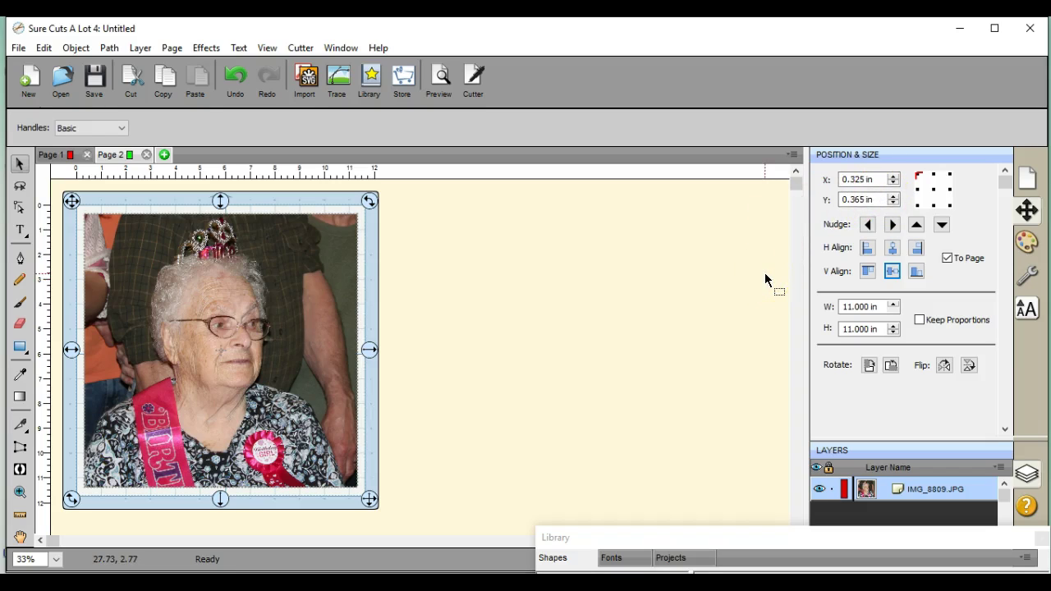
Apply Object > Transform > Auto Fit to the photo and turn Keep Proportions back on.
{"action": "left_click", "coordinate": [76, 48]}
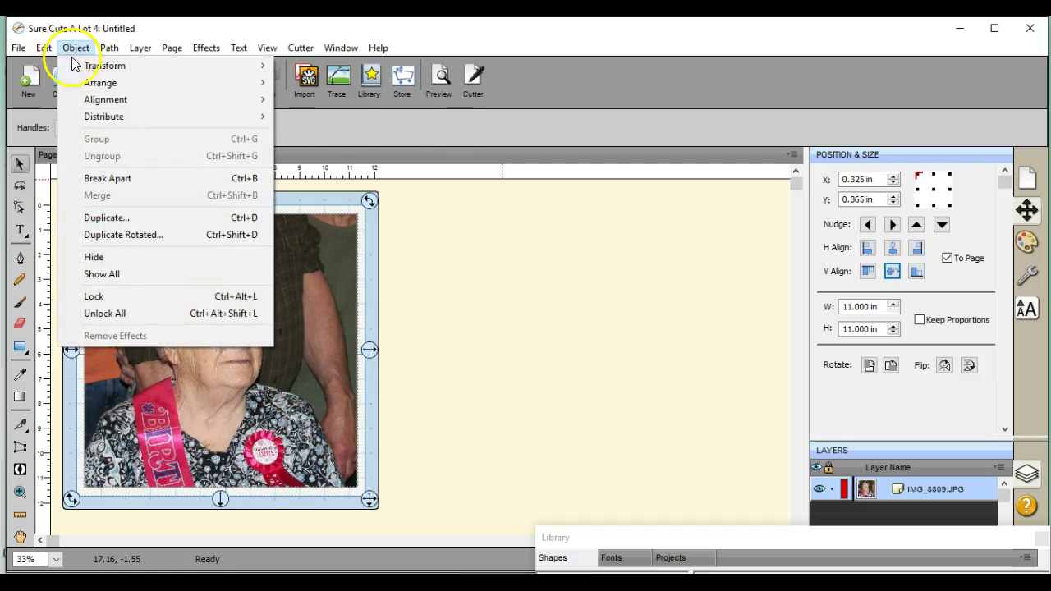
{"action": "mouse_move", "coordinate": [47, 50]}
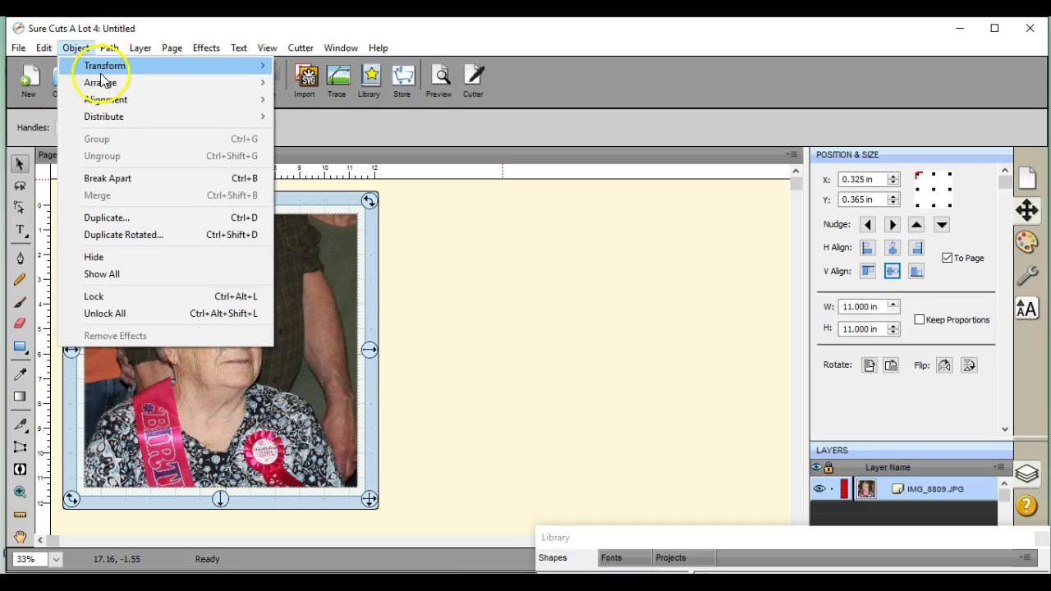
{"action": "mouse_move", "coordinate": [111, 67]}
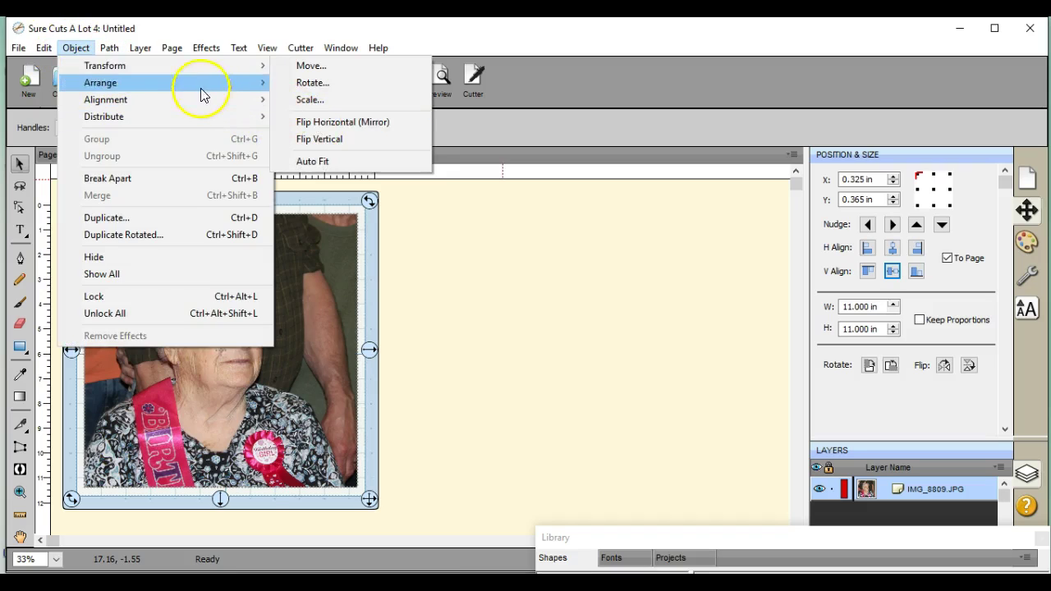
{"action": "left_click", "coordinate": [313, 161]}
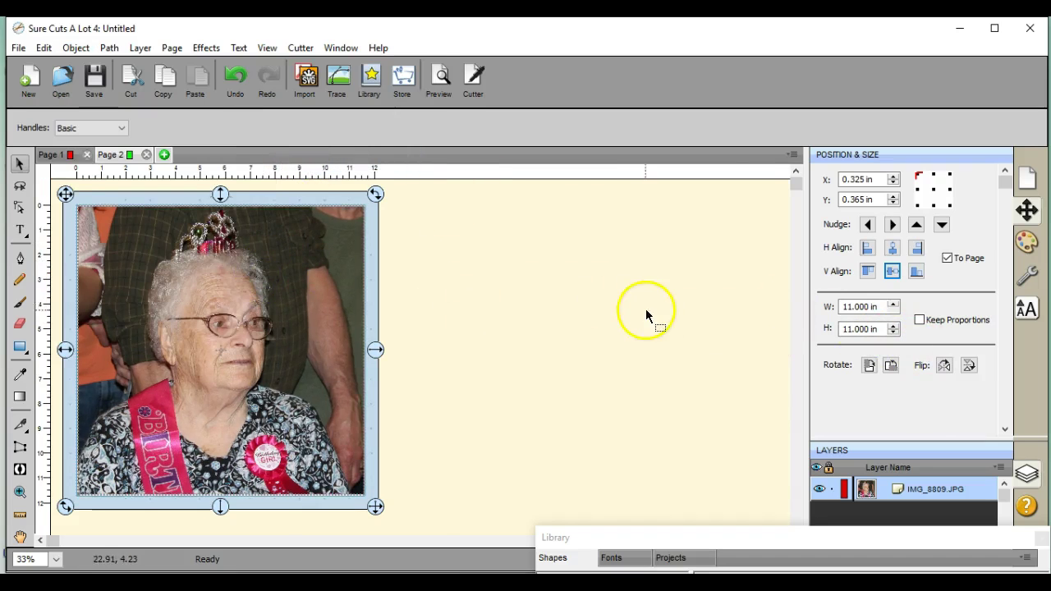
{"action": "left_click", "coordinate": [918, 320]}
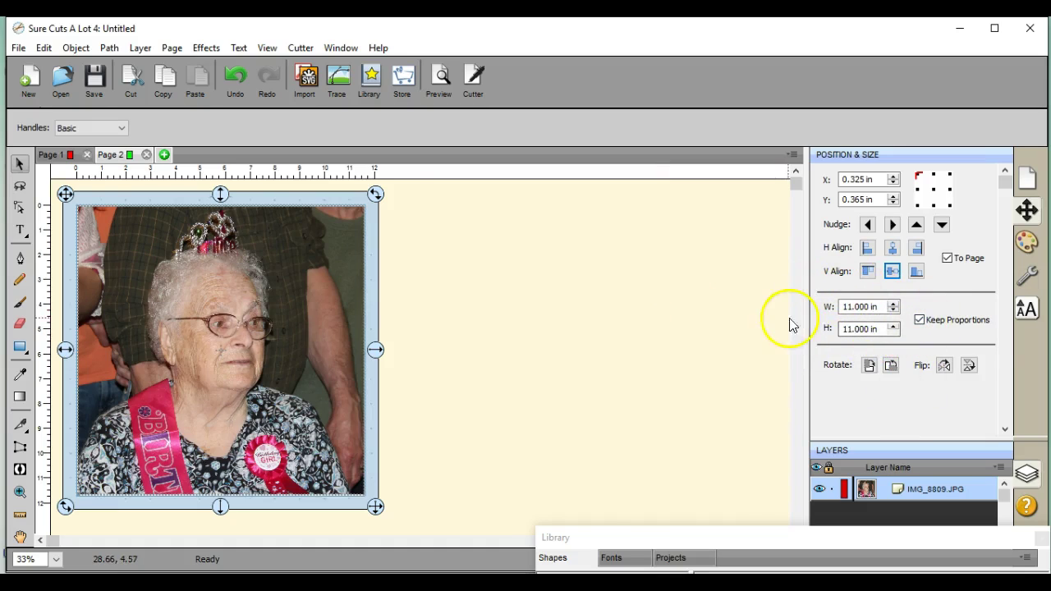
{"action": "left_click", "coordinate": [173, 302]}
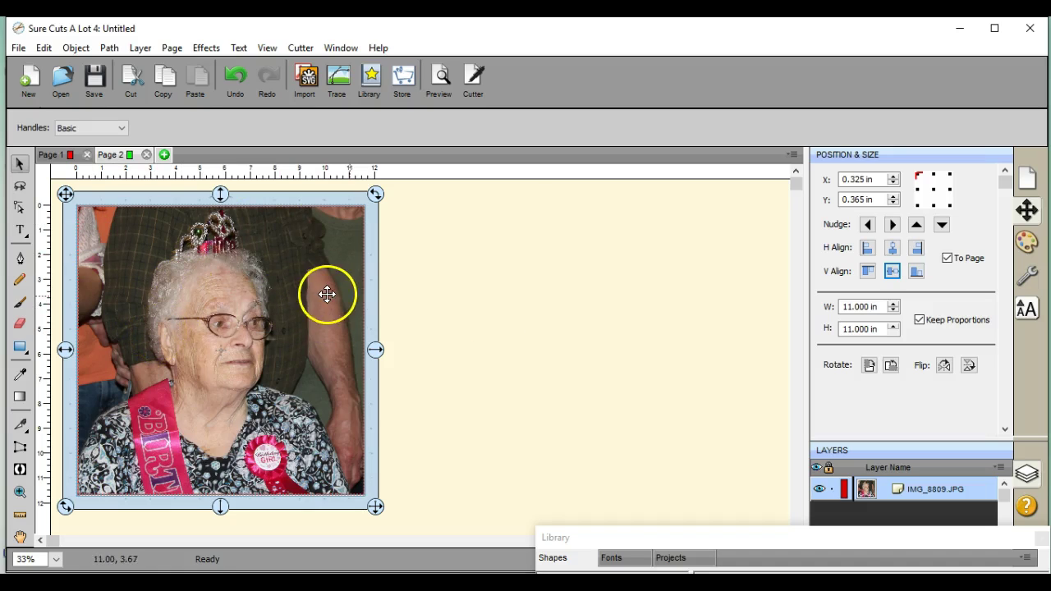
Enter an 11 in width and 11 in height with proportions locked, rescaling the photo.
{"action": "left_click", "coordinate": [868, 307]}
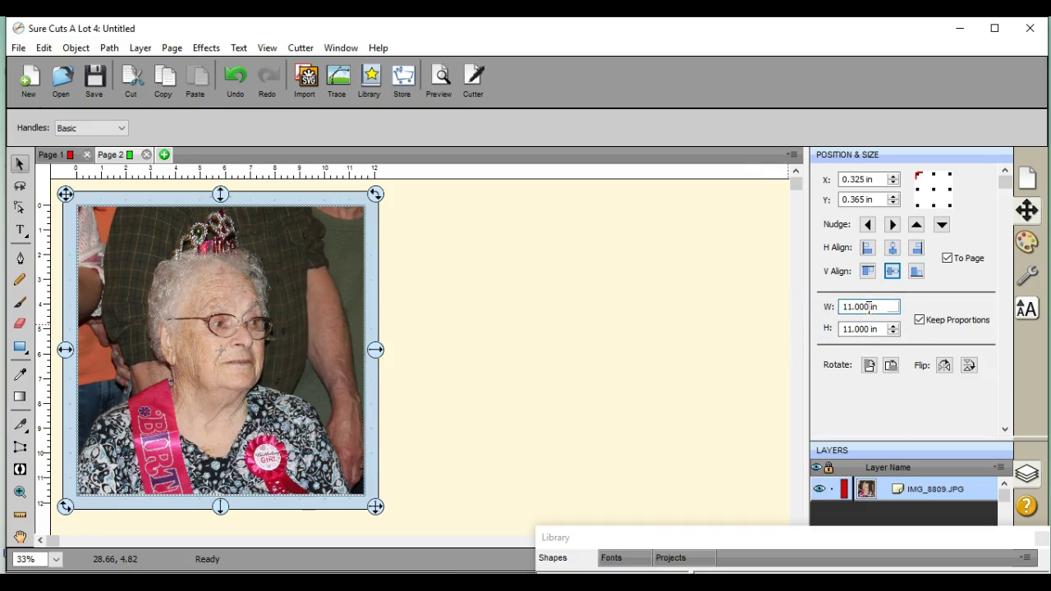
{"action": "key", "text": "Tab"}
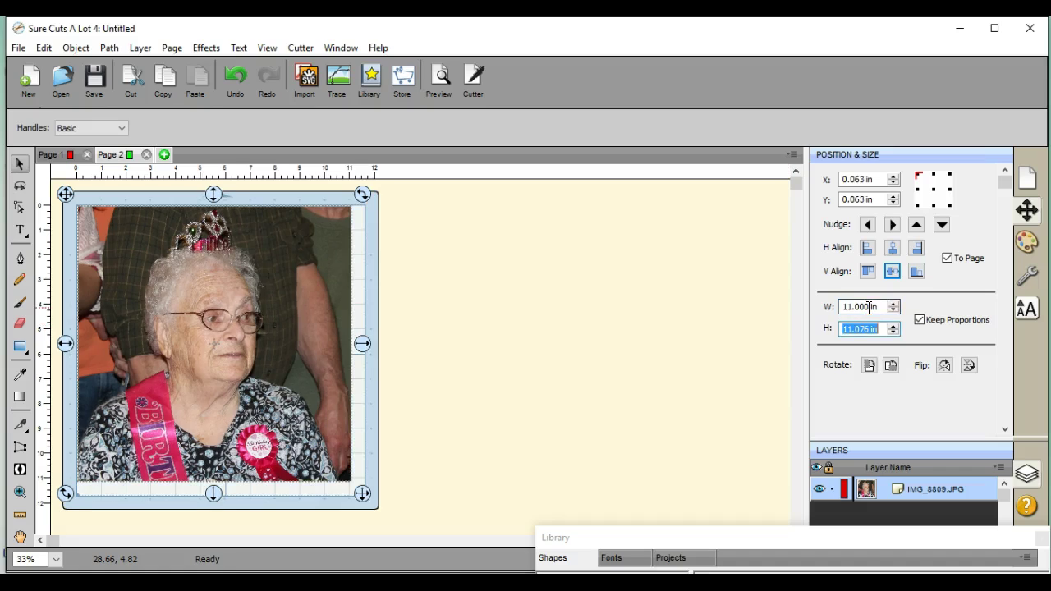
{"action": "left_click", "coordinate": [870, 328]}
{"action": "left_click", "coordinate": [868, 328]}
{"action": "double_click", "coordinate": [868, 328]}
{"action": "left_click", "coordinate": [868, 329]}
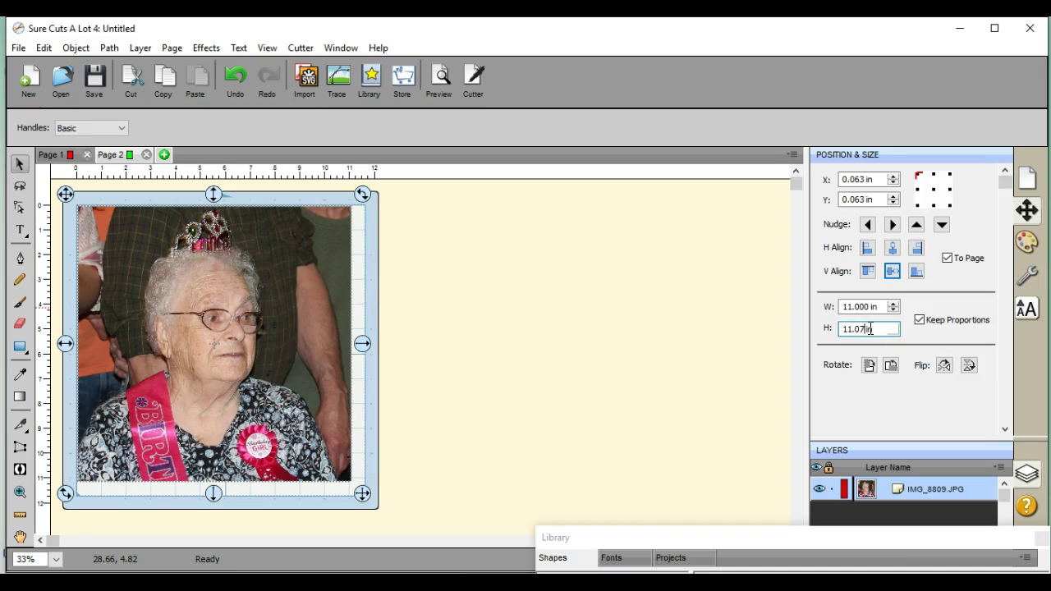
{"action": "key", "text": "Return"}
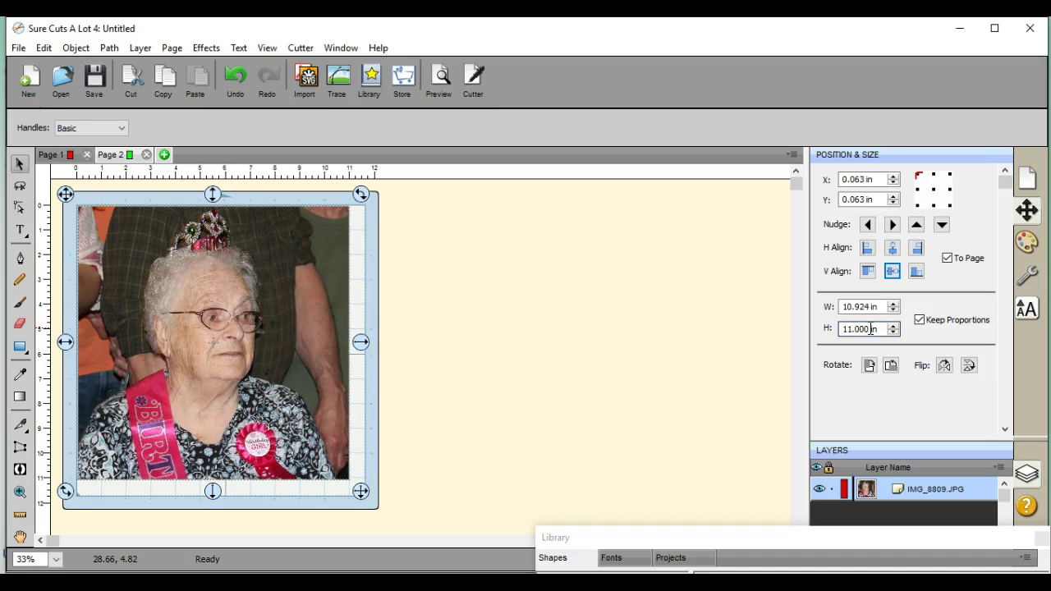
Turn off Keep Proportions, reset the width to 11 in, and center the photo horizontally.
{"action": "left_click", "coordinate": [919, 319]}
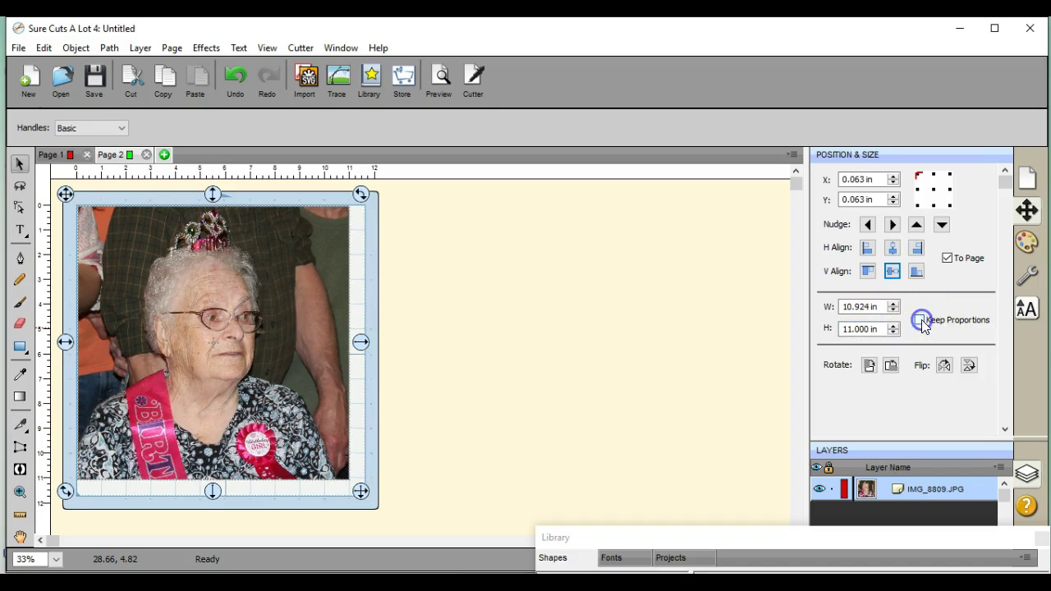
{"action": "double_click", "coordinate": [870, 306]}
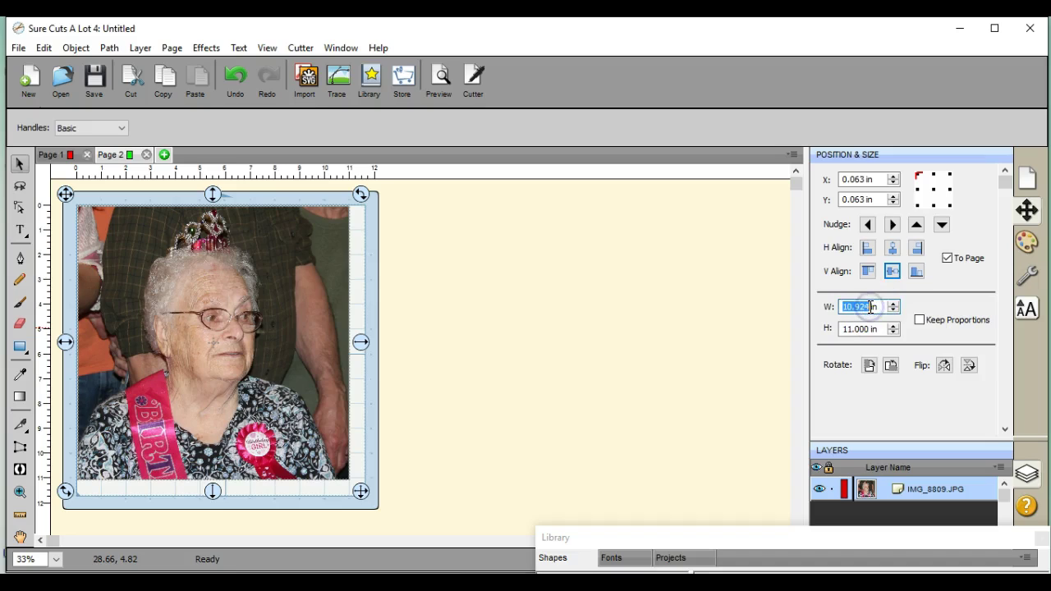
{"action": "type", "text": "113"}
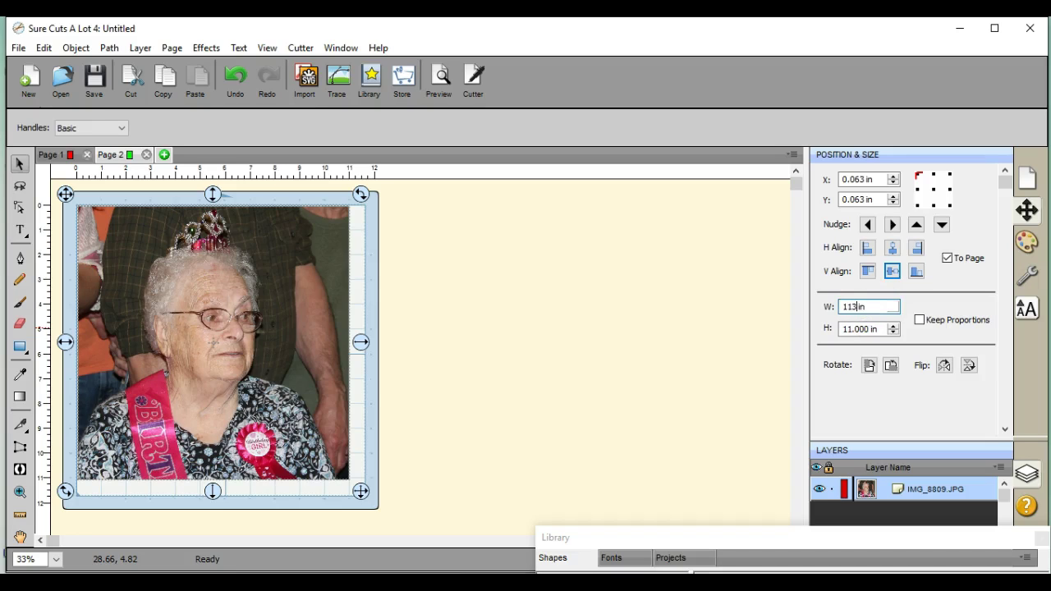
{"action": "key", "text": "BackSpace"}
{"action": "key", "text": "Tab"}
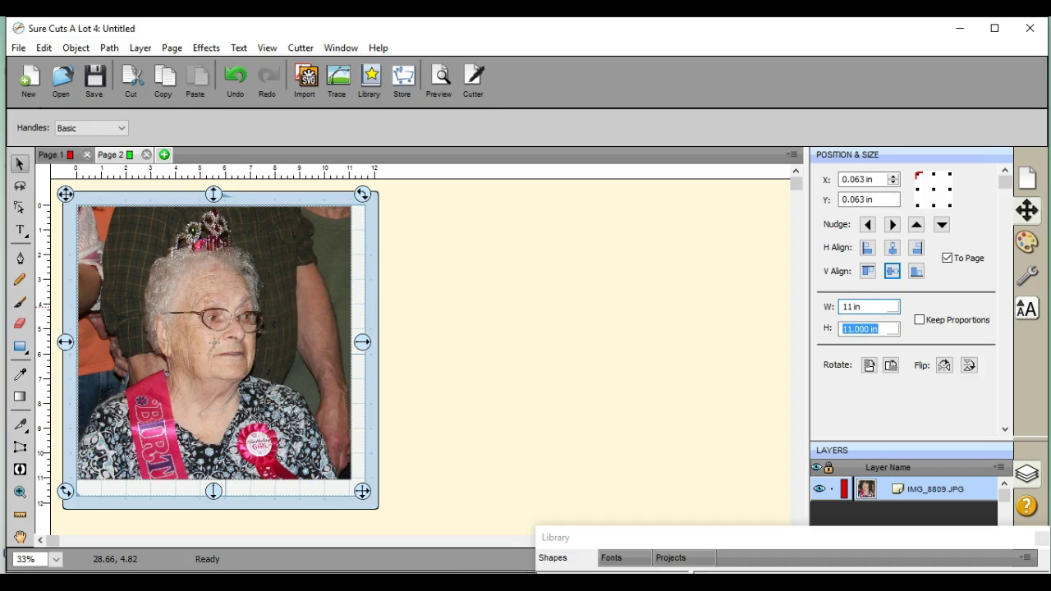
{"action": "left_click", "coordinate": [859, 305]}
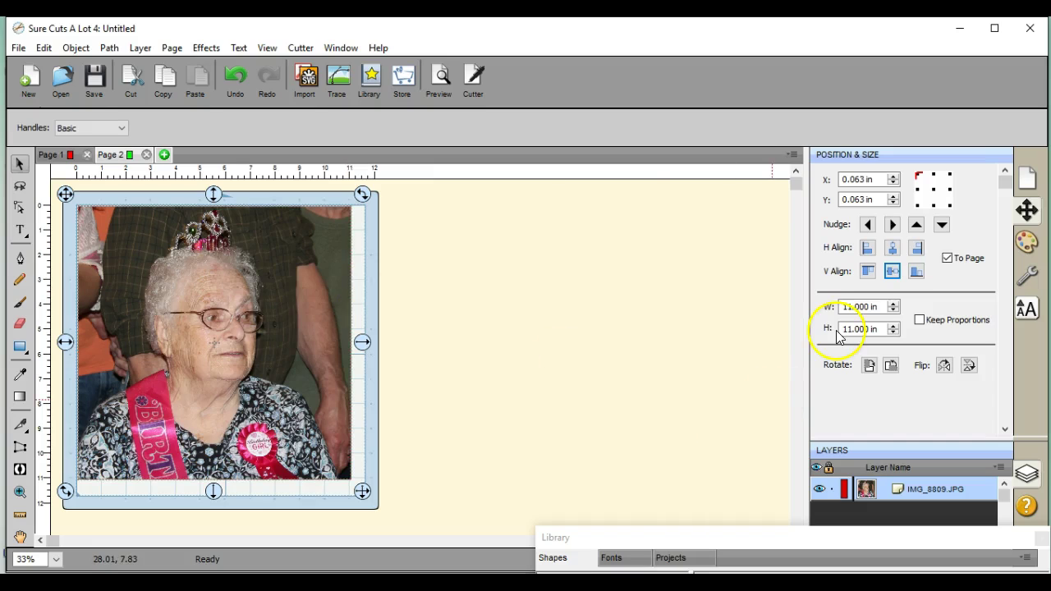
{"action": "left_click", "coordinate": [836, 331]}
{"action": "left_click", "coordinate": [893, 246]}
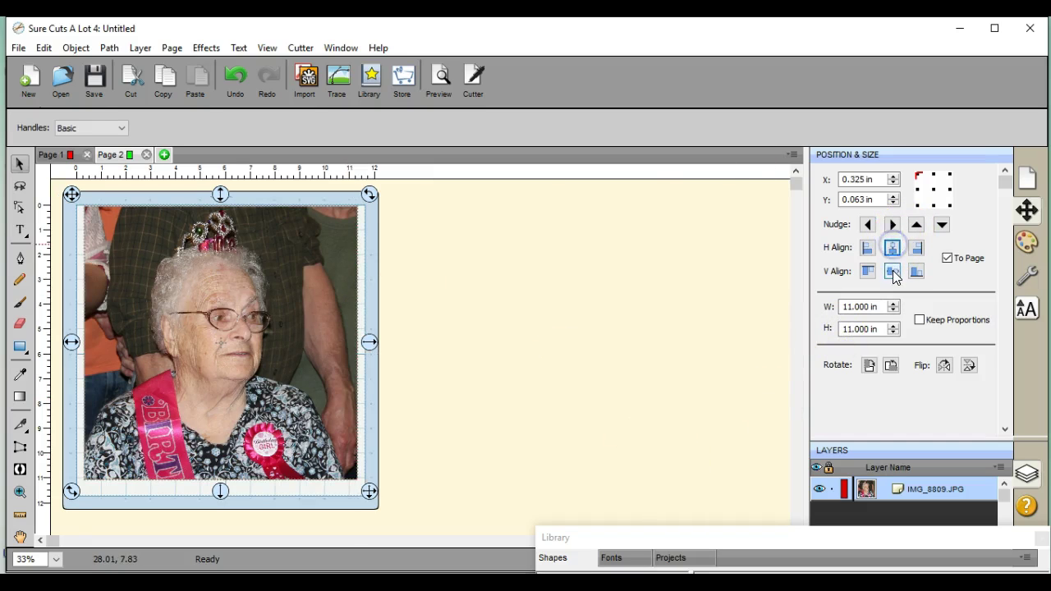
{"action": "left_click", "coordinate": [893, 271]}
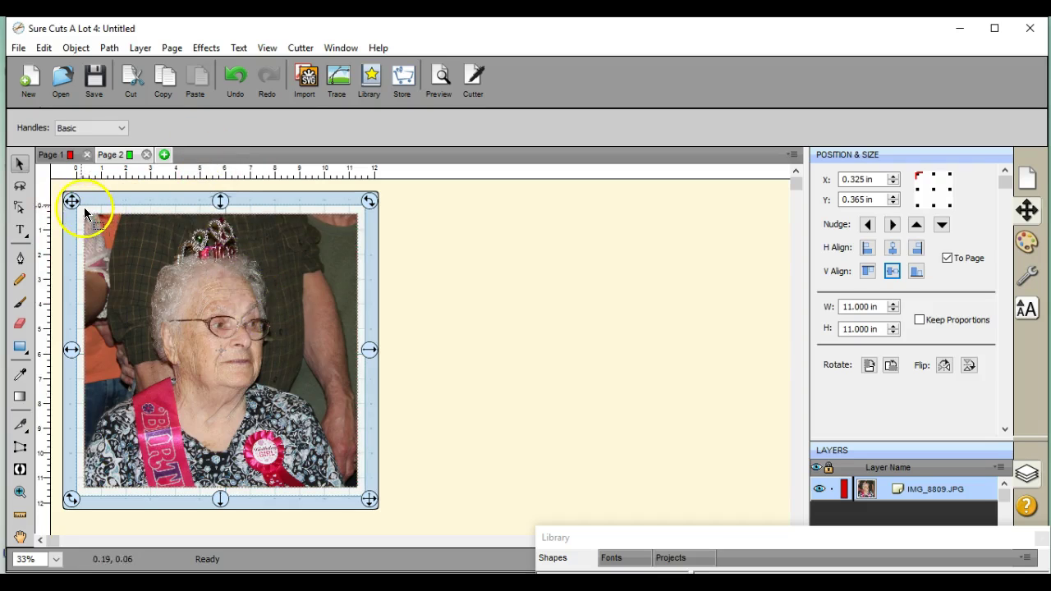
{"action": "left_click", "coordinate": [77, 48]}
{"action": "mouse_move", "coordinate": [110, 65]}
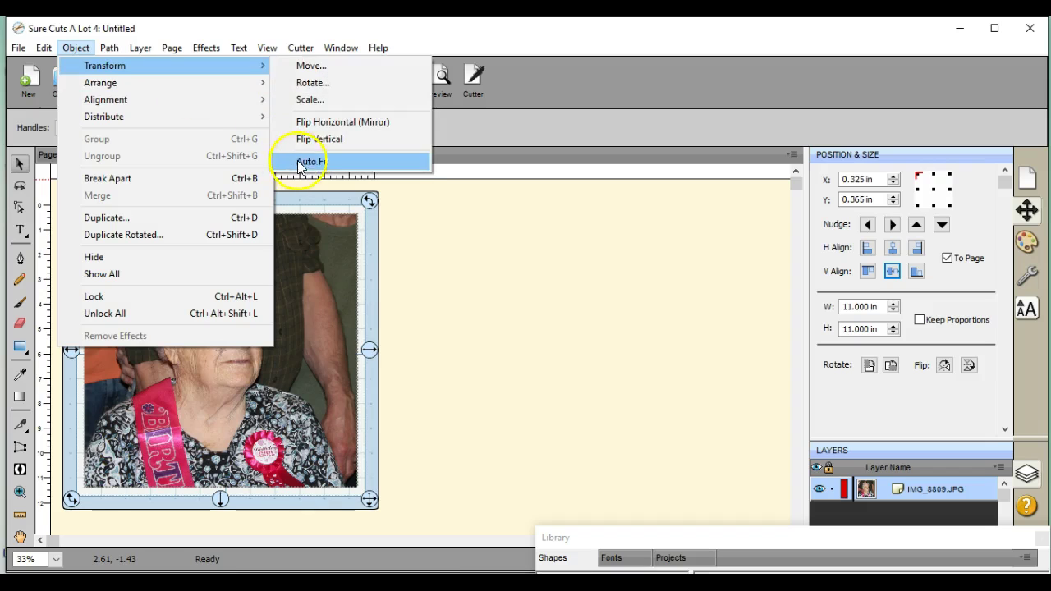
{"action": "left_click", "coordinate": [435, 272]}
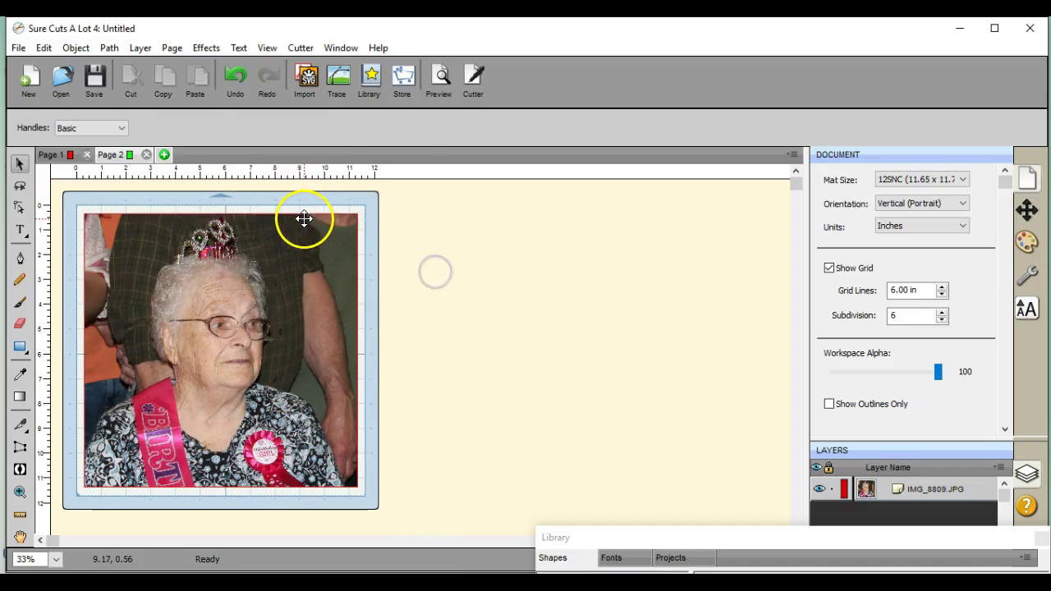
{"action": "left_click", "coordinate": [183, 289]}
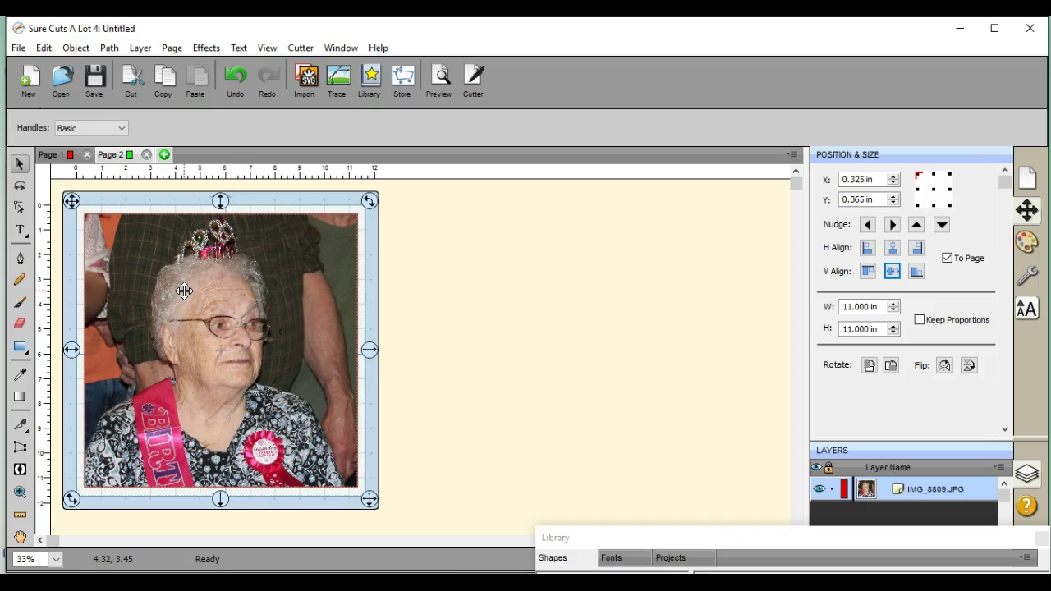
Open the Print dialog from the File menu and close it without printing.
{"action": "left_click", "coordinate": [18, 47]}
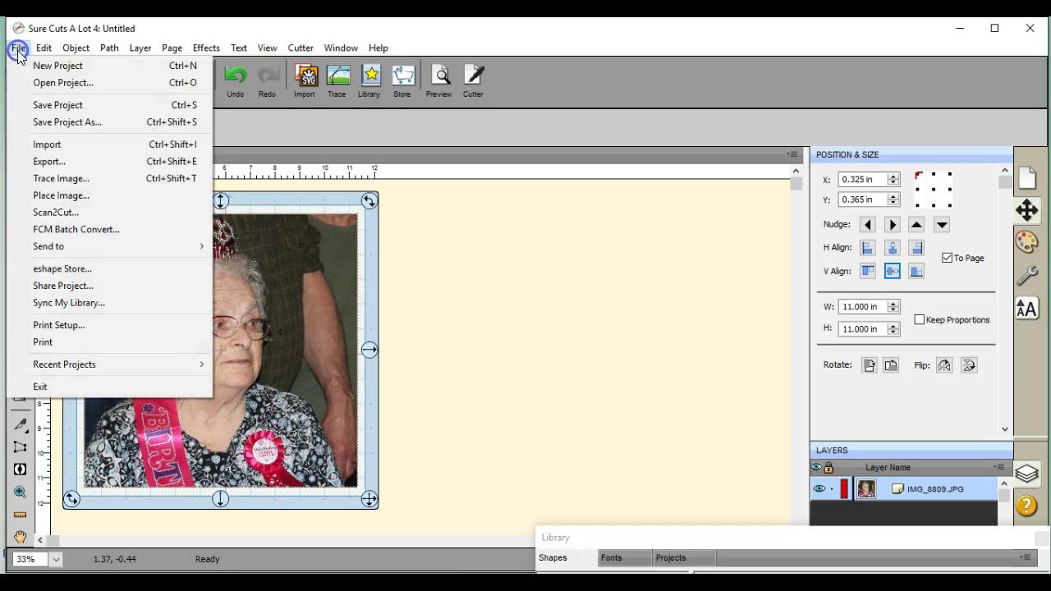
{"action": "left_click", "coordinate": [66, 343]}
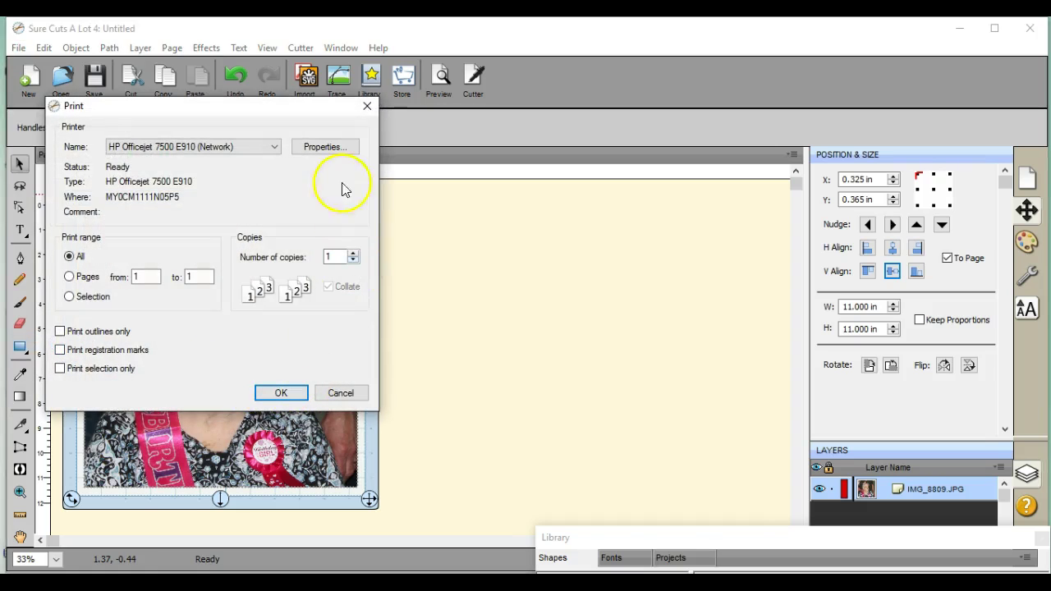
{"action": "left_click", "coordinate": [365, 106]}
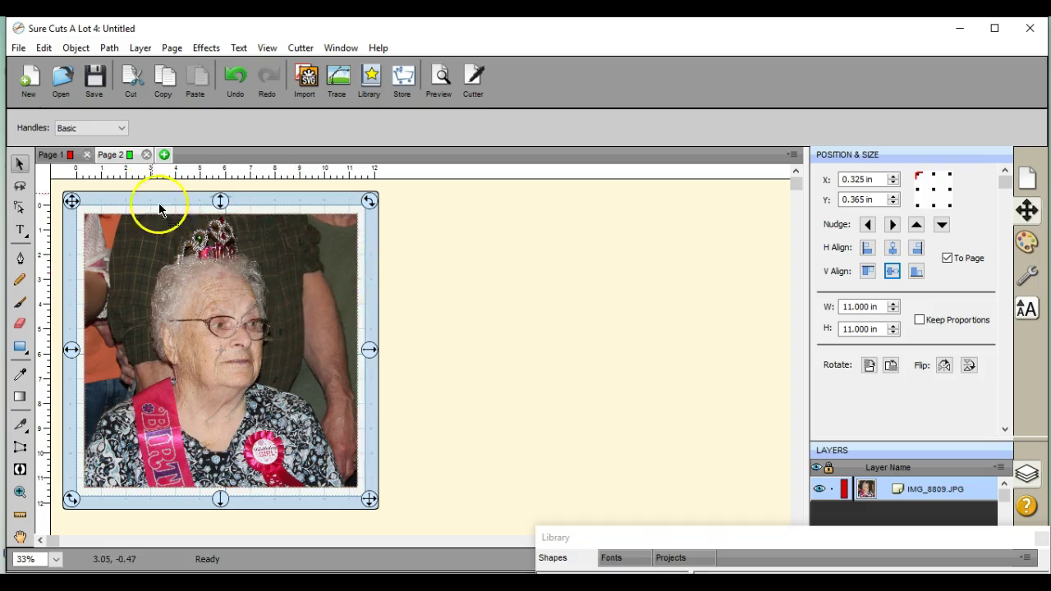
Return to Page 1 and reselect the 11 × 11 in jigsaw puzzle.
{"action": "left_click", "coordinate": [61, 154]}
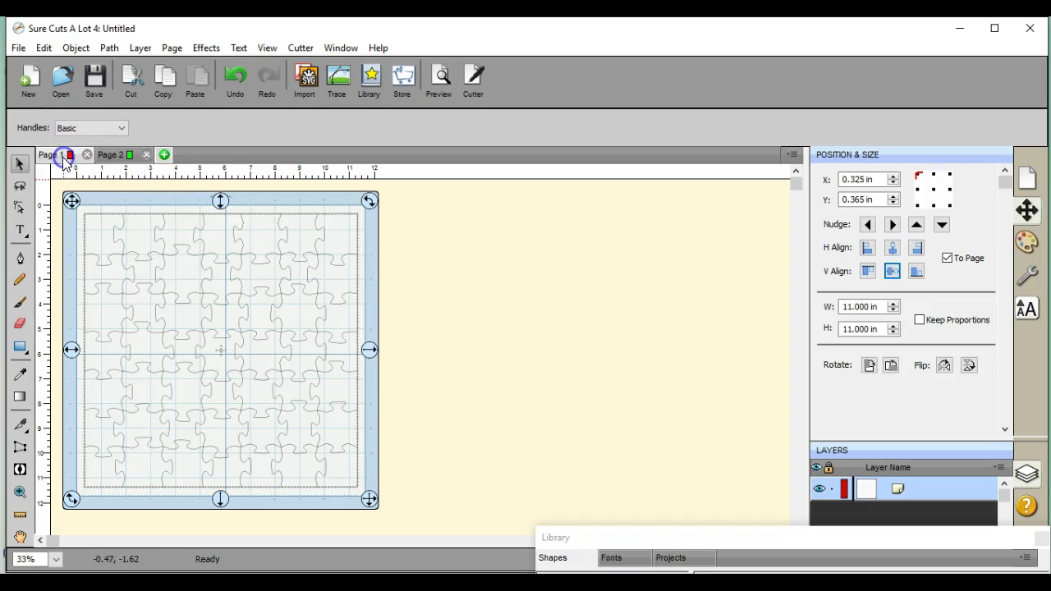
{"action": "left_click", "coordinate": [398, 243]}
{"action": "left_click", "coordinate": [263, 299]}
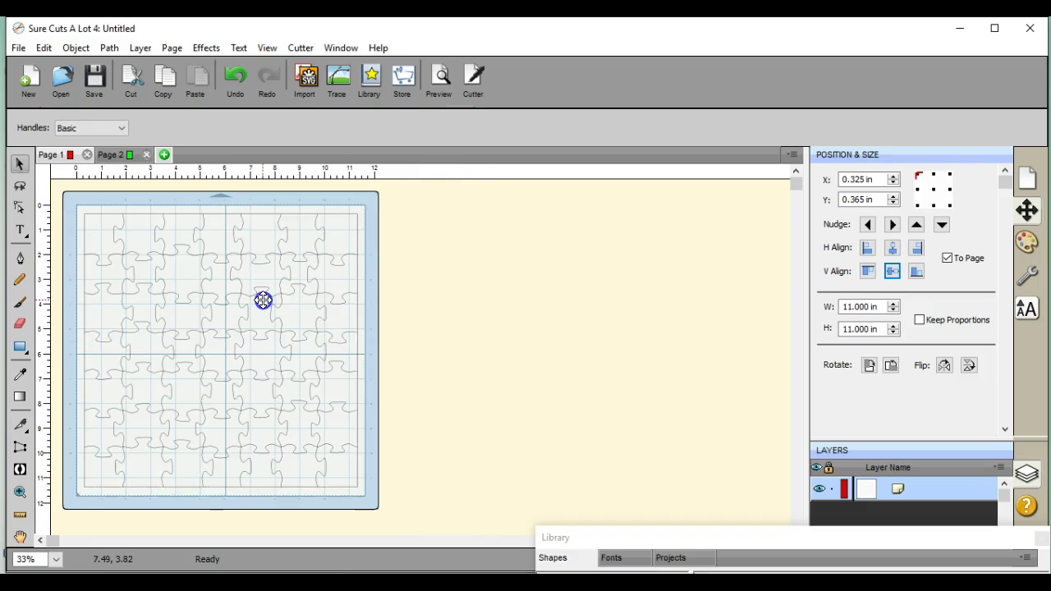
{"action": "left_click", "coordinate": [18, 48]}
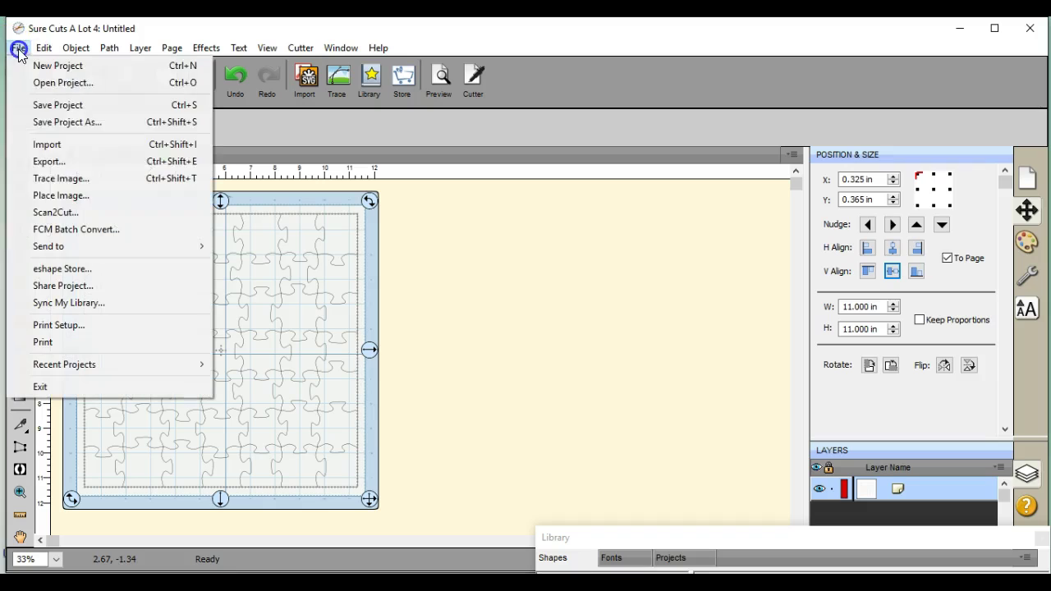
{"action": "left_click", "coordinate": [49, 164]}
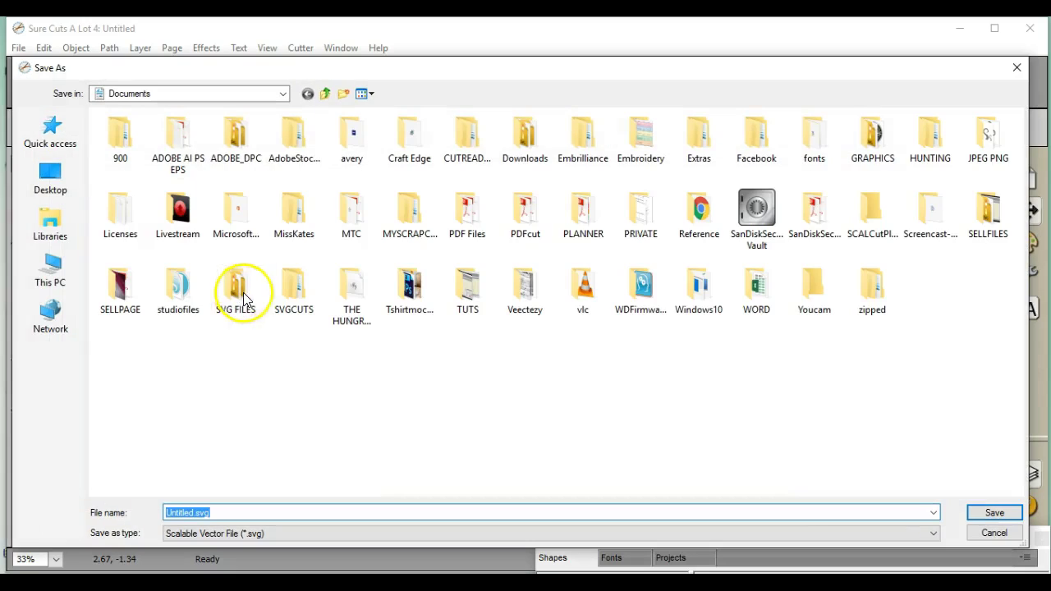
{"action": "left_click", "coordinate": [283, 97]}
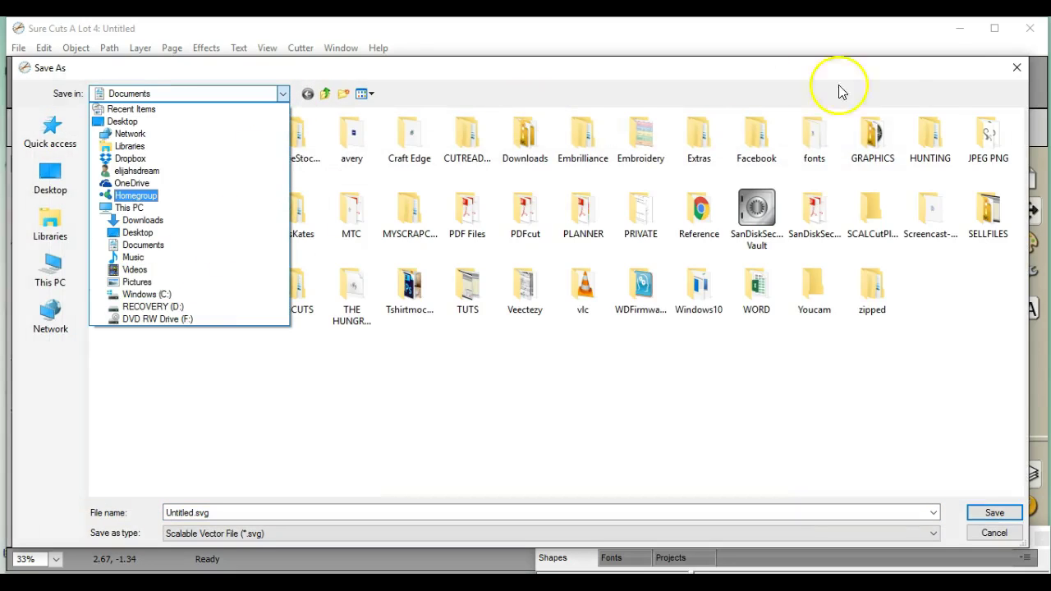
{"action": "left_click", "coordinate": [1018, 70]}
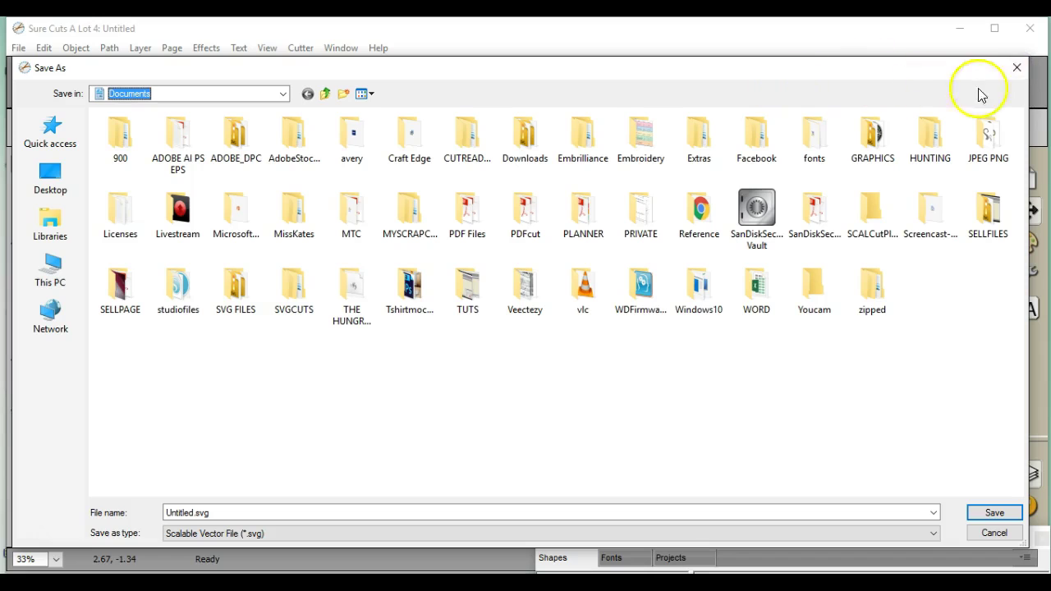
{"action": "left_click", "coordinate": [1014, 69]}
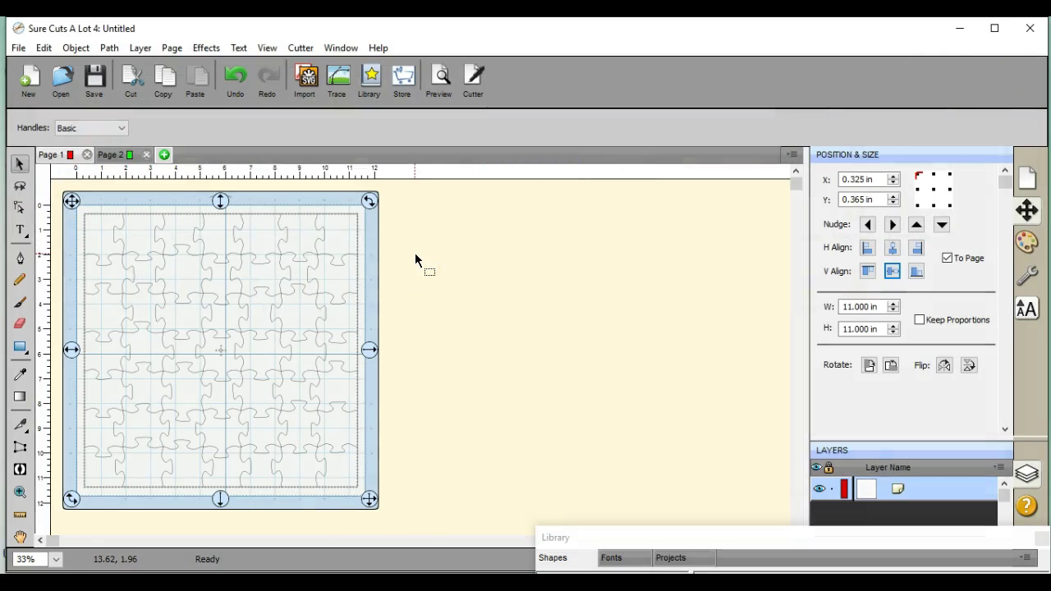
{"action": "left_click", "coordinate": [414, 258]}
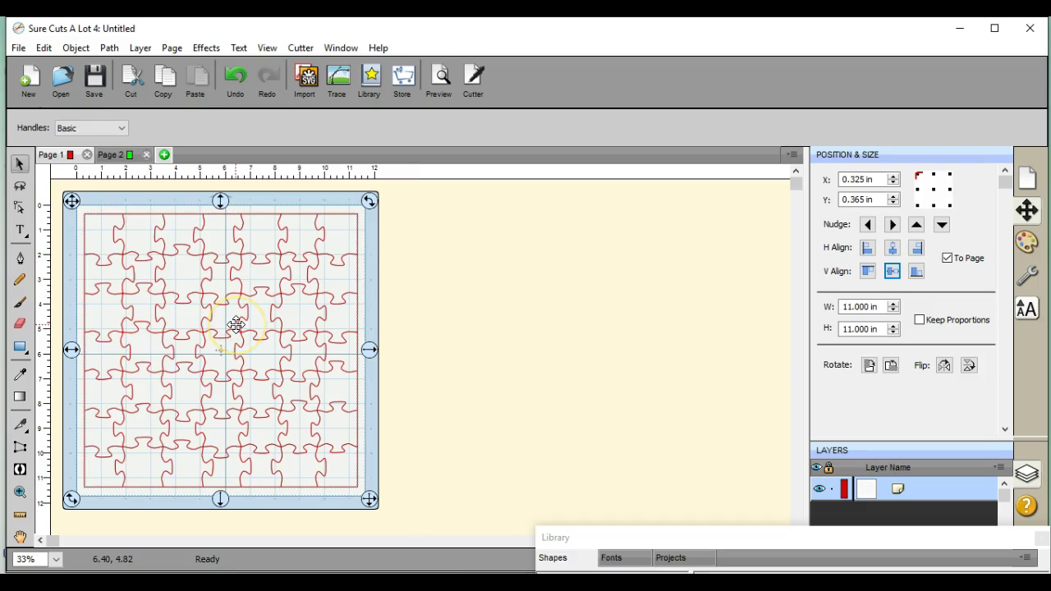
{"action": "left_click", "coordinate": [263, 326]}
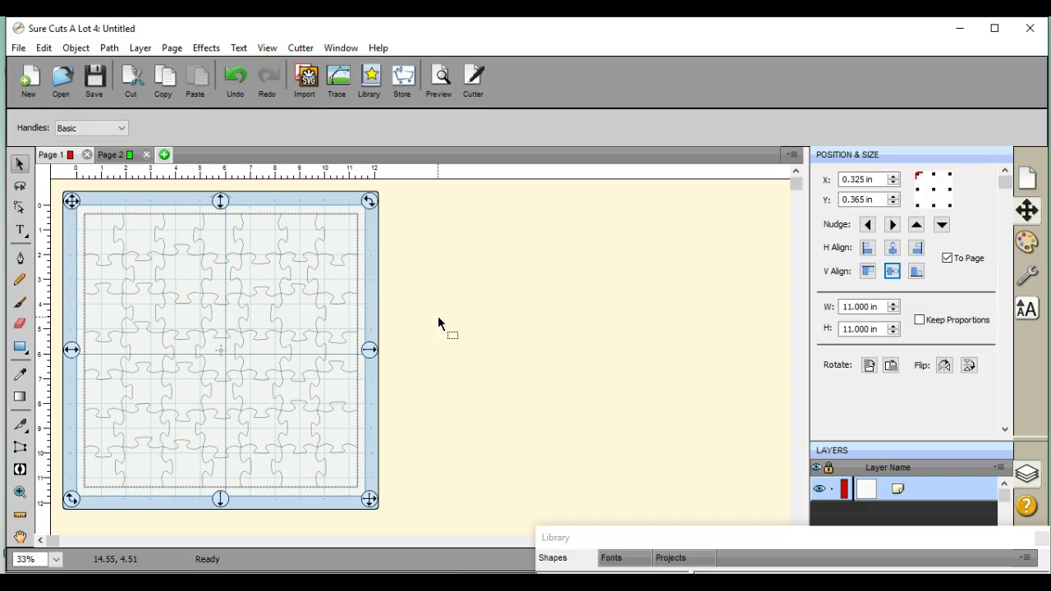
{"action": "left_click", "coordinate": [325, 316]}
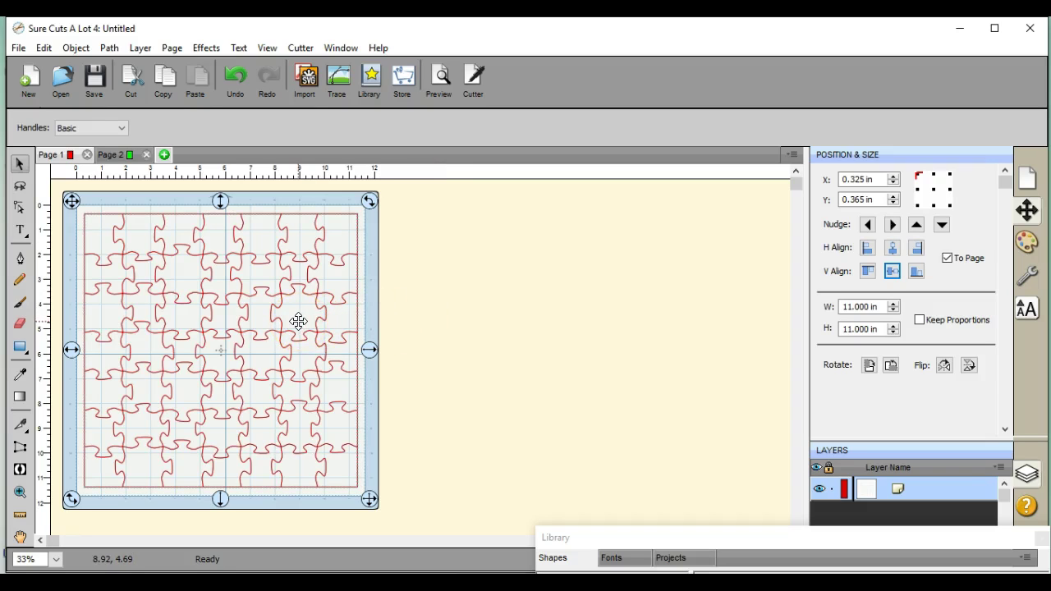
{"action": "left_click", "coordinate": [387, 340]}
{"action": "left_click", "coordinate": [352, 331]}
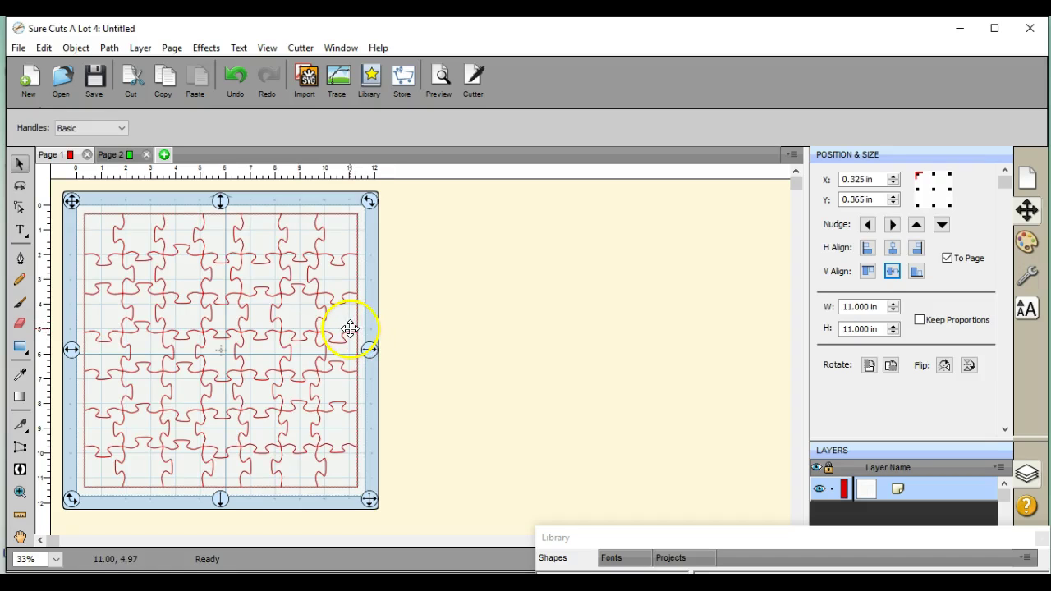
{"action": "left_click", "coordinate": [393, 333]}
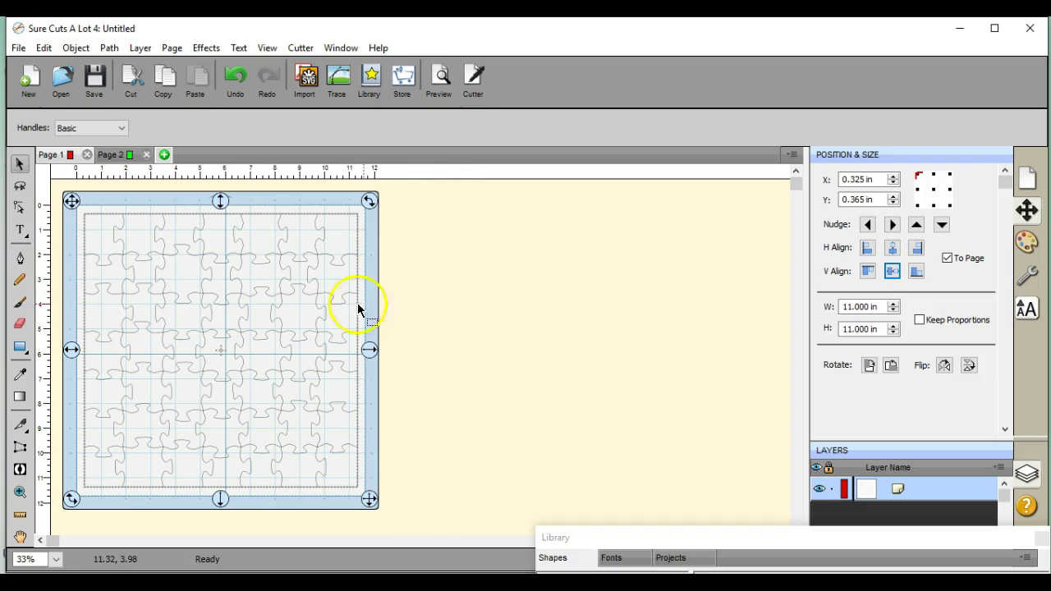
{"action": "left_click", "coordinate": [313, 304]}
{"action": "left_click", "coordinate": [394, 309]}
{"action": "left_click", "coordinate": [190, 351]}
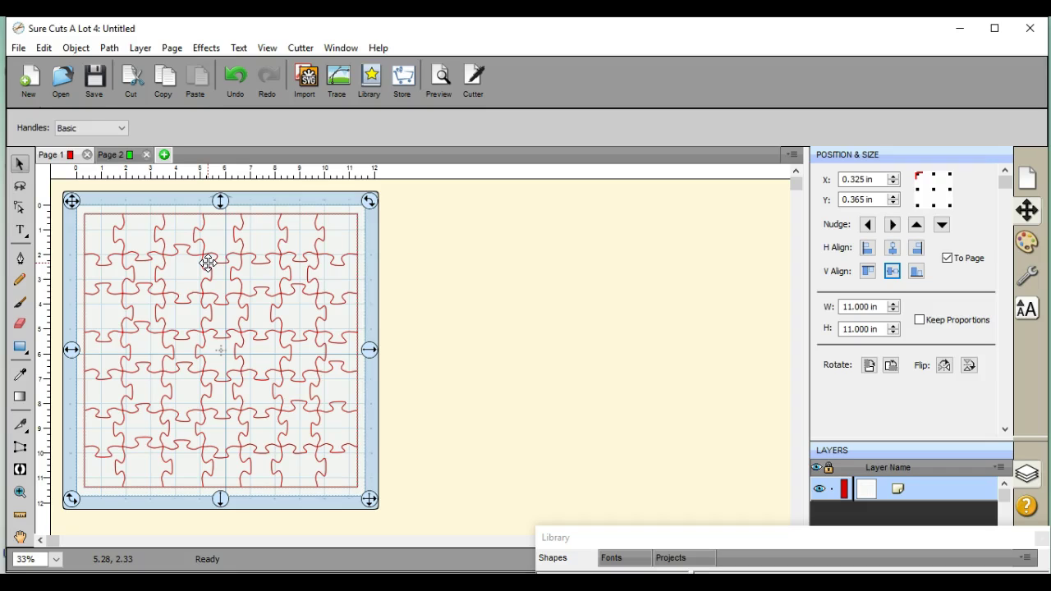
{"action": "left_click", "coordinate": [403, 320]}
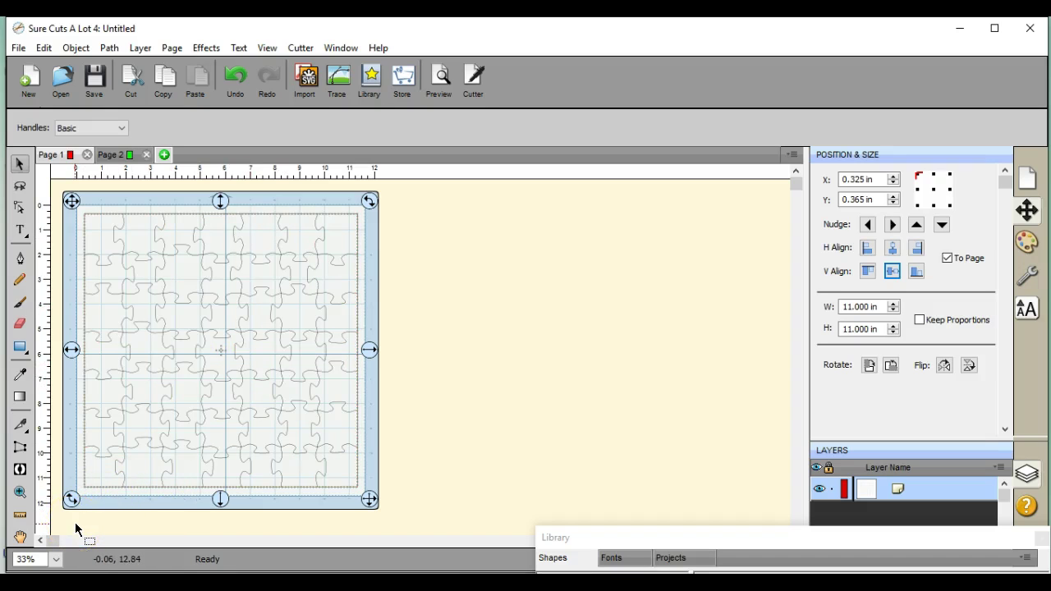
{"action": "left_click", "coordinate": [36, 538]}
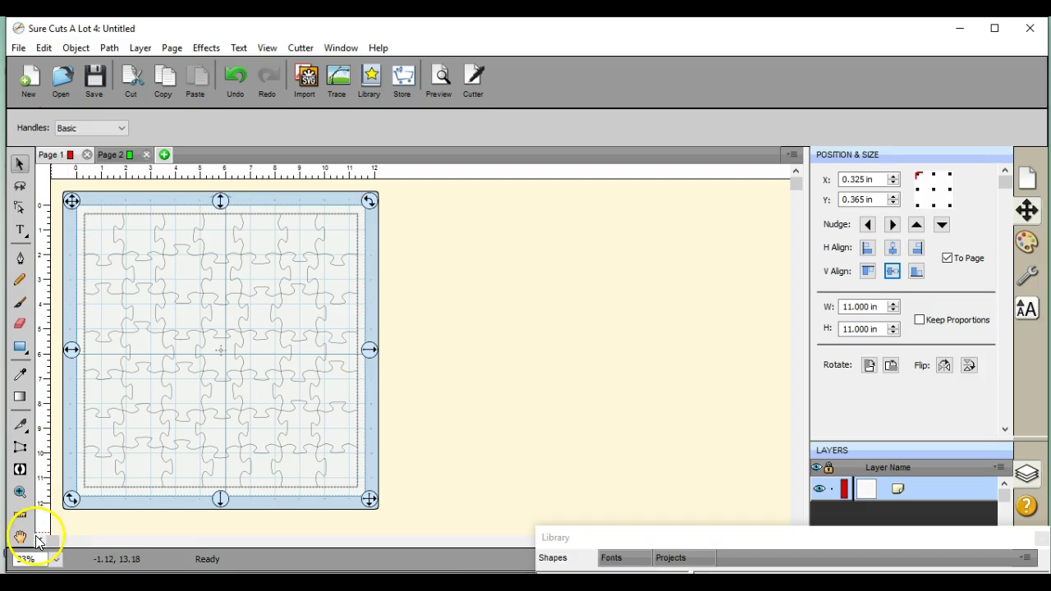